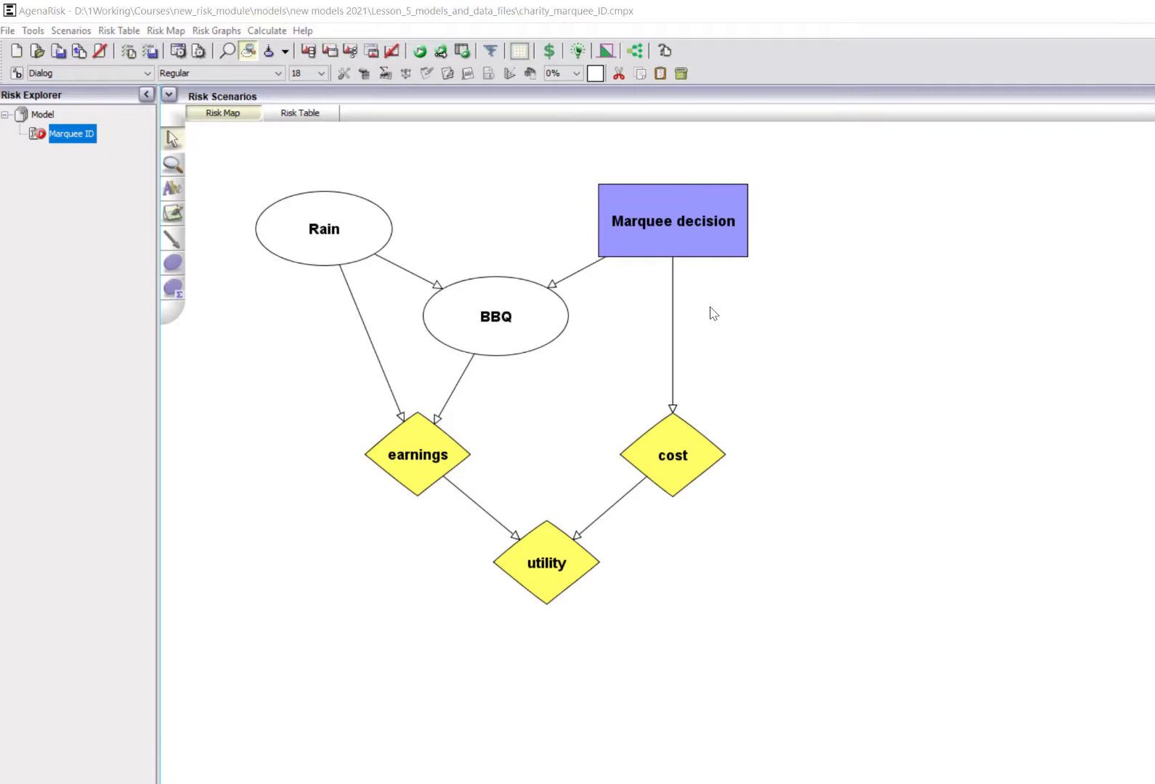
Expand the Marquee decision and Rain (5%/95%) nodes to view their probabilities, then collapse them
{"action": "left_click", "coordinate": [624, 249]}
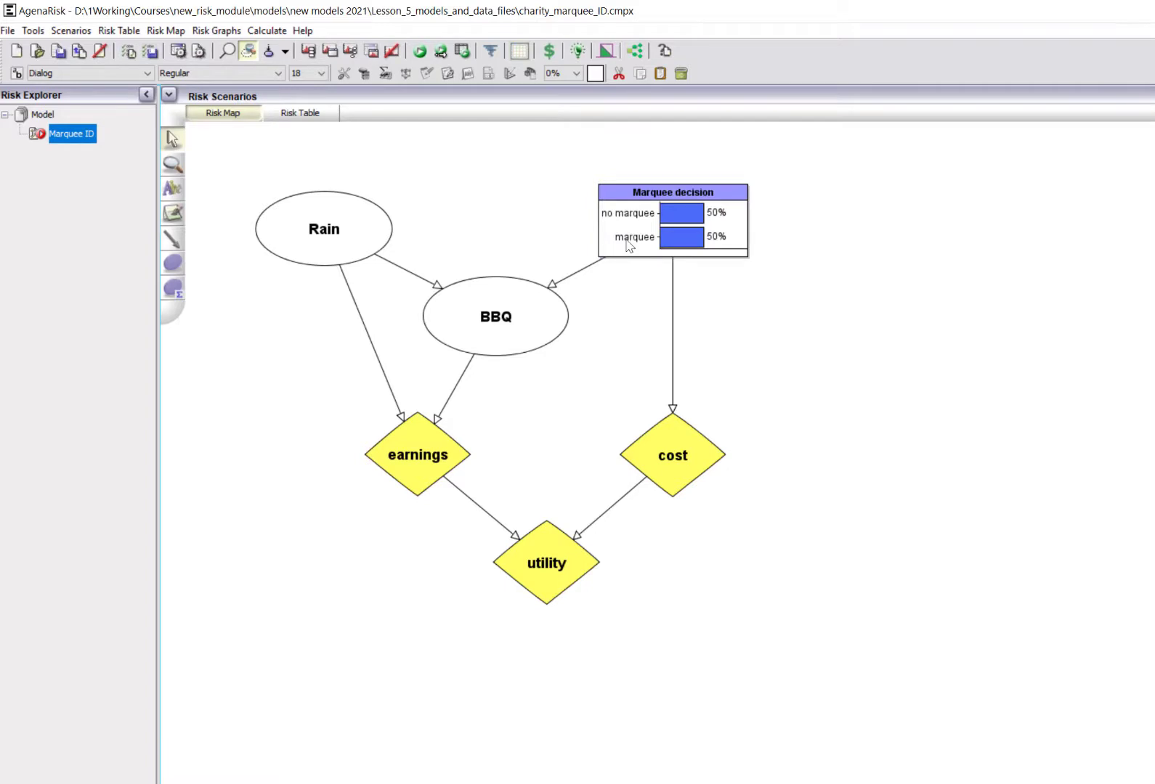
{"action": "left_click", "coordinate": [626, 240]}
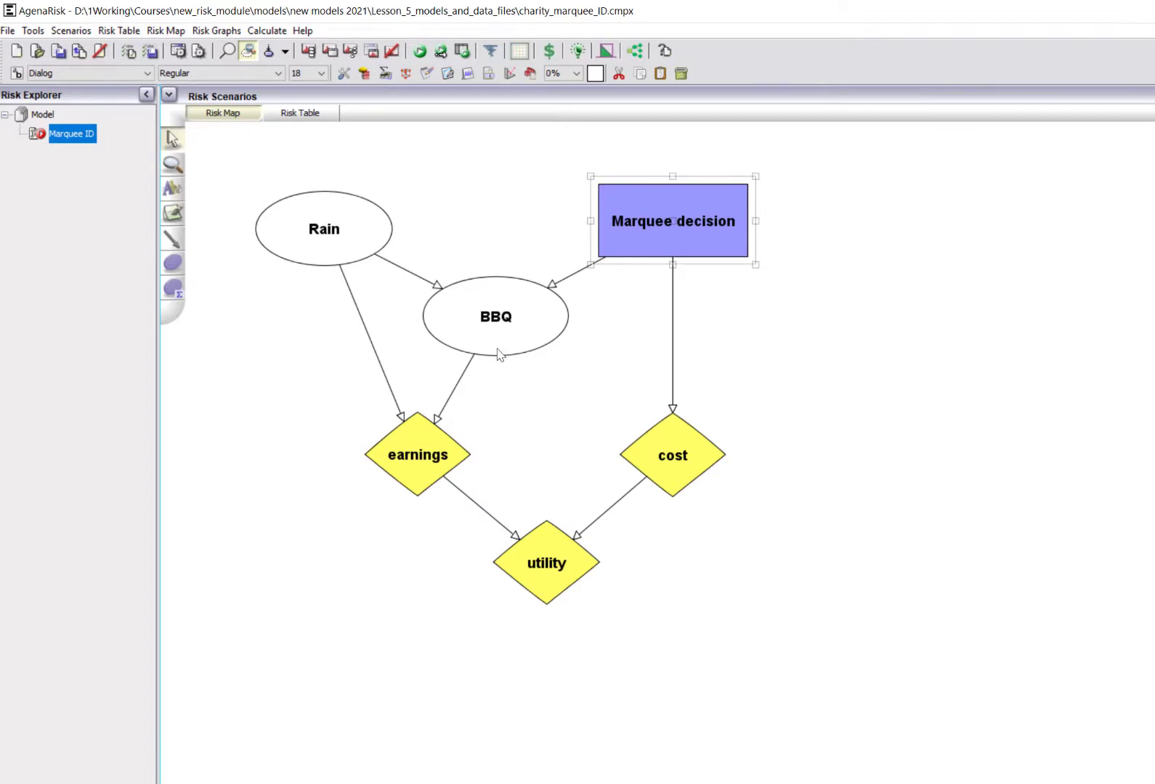
{"action": "left_click", "coordinate": [331, 250]}
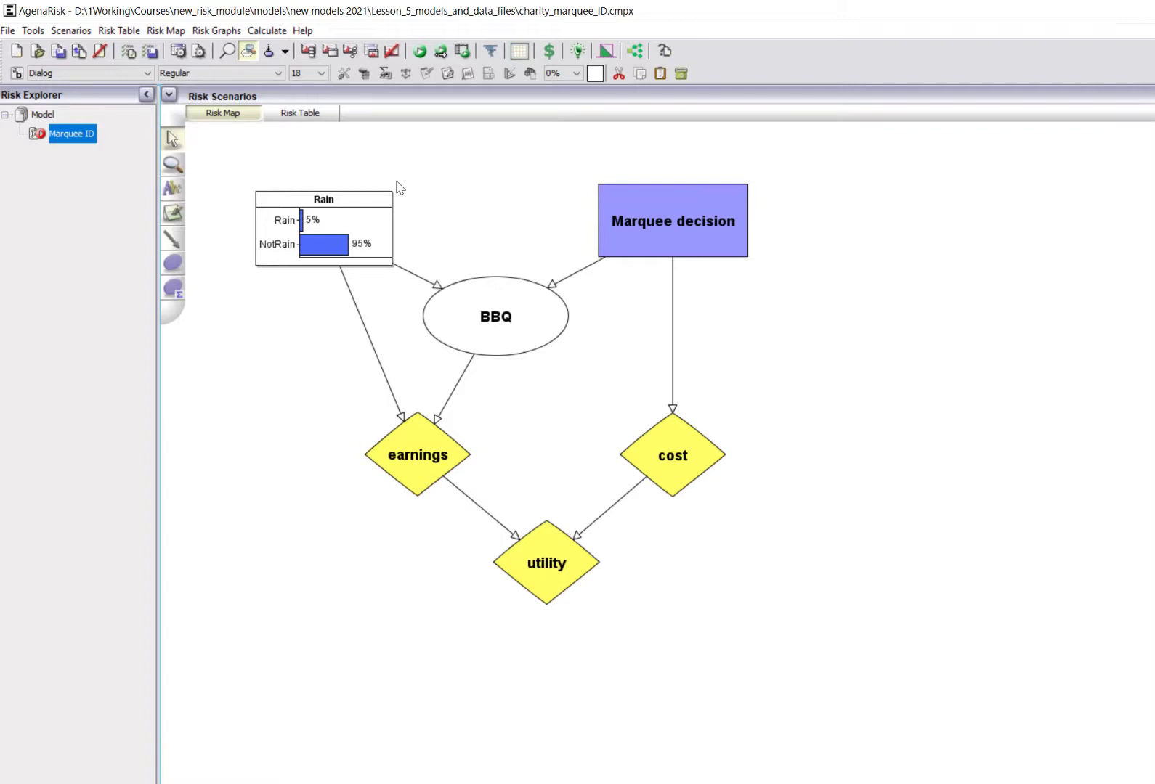
{"action": "left_click", "coordinate": [372, 249]}
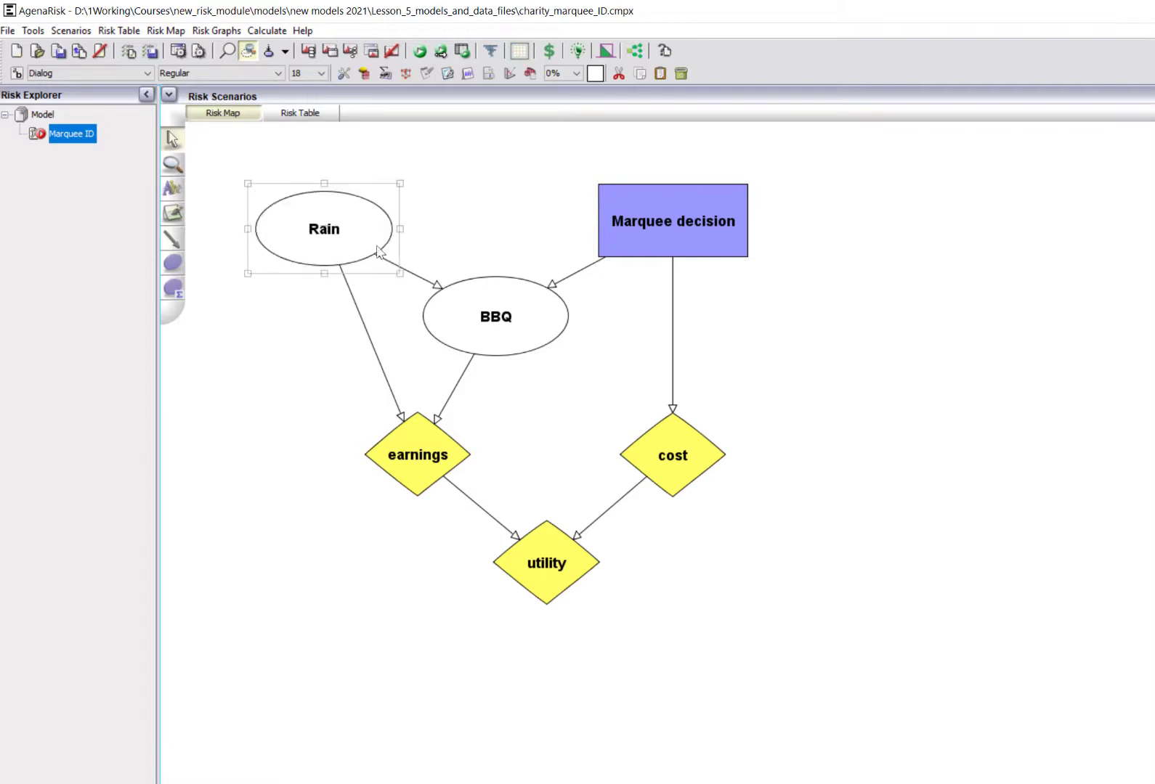
Inspect the BBQ node's probability table, widening its first column so labels read fully
{"action": "left_click", "coordinate": [473, 344]}
{"action": "left_click", "coordinate": [386, 74]}
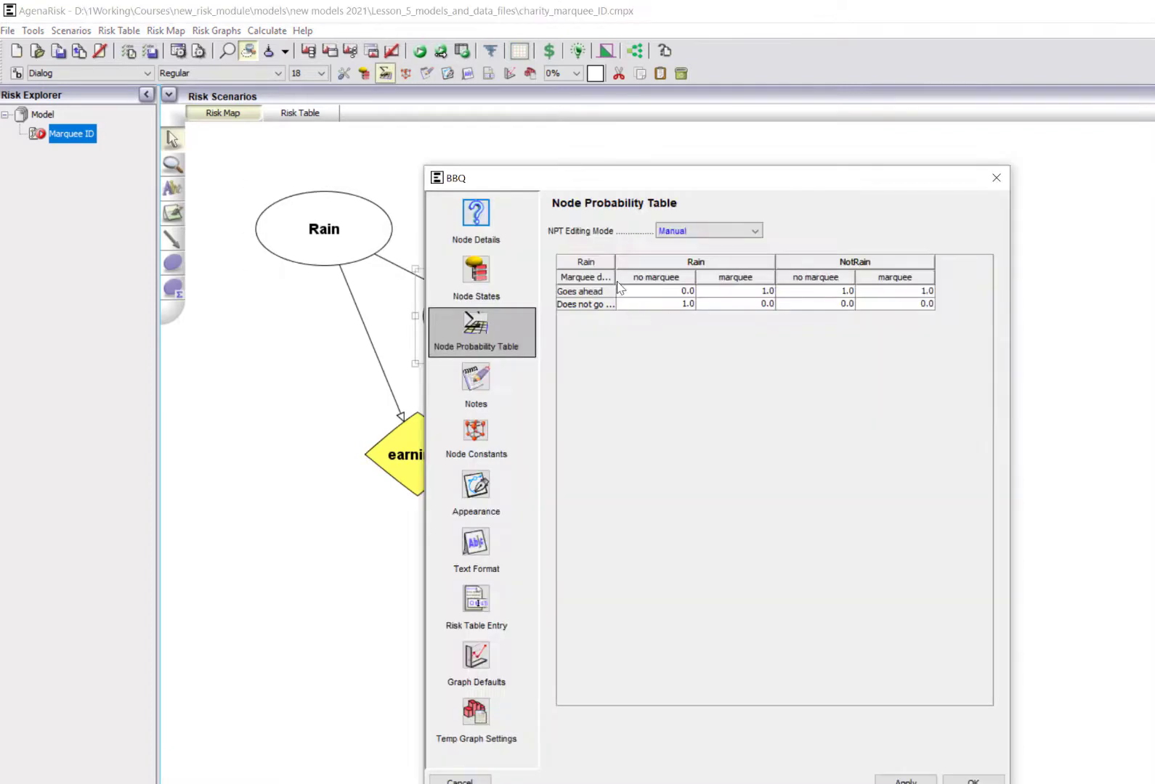
{"action": "left_click_drag", "start_coordinate": [616, 288], "coordinate": [646, 280]}
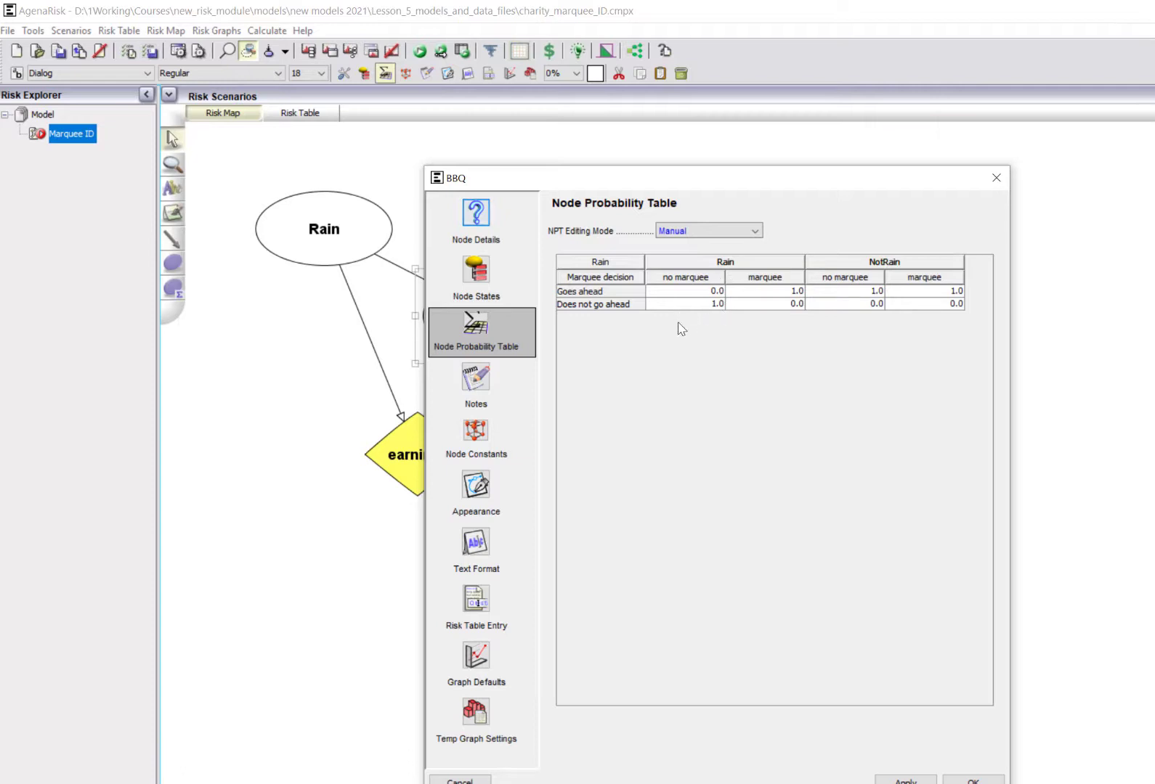
{"action": "left_click", "coordinate": [995, 177]}
{"action": "left_click", "coordinate": [570, 564]}
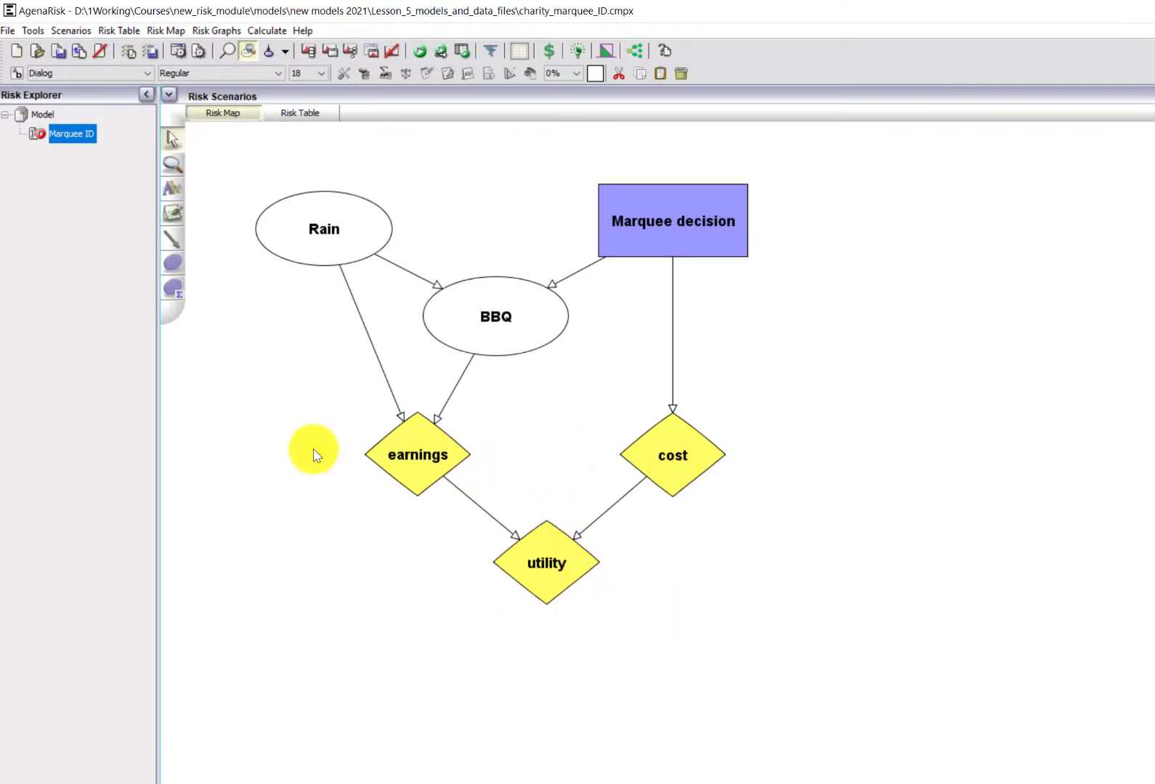
Inspect the cost node's expressions: no marquee 0.0 and marquee -10000.0
{"action": "left_click", "coordinate": [675, 475]}
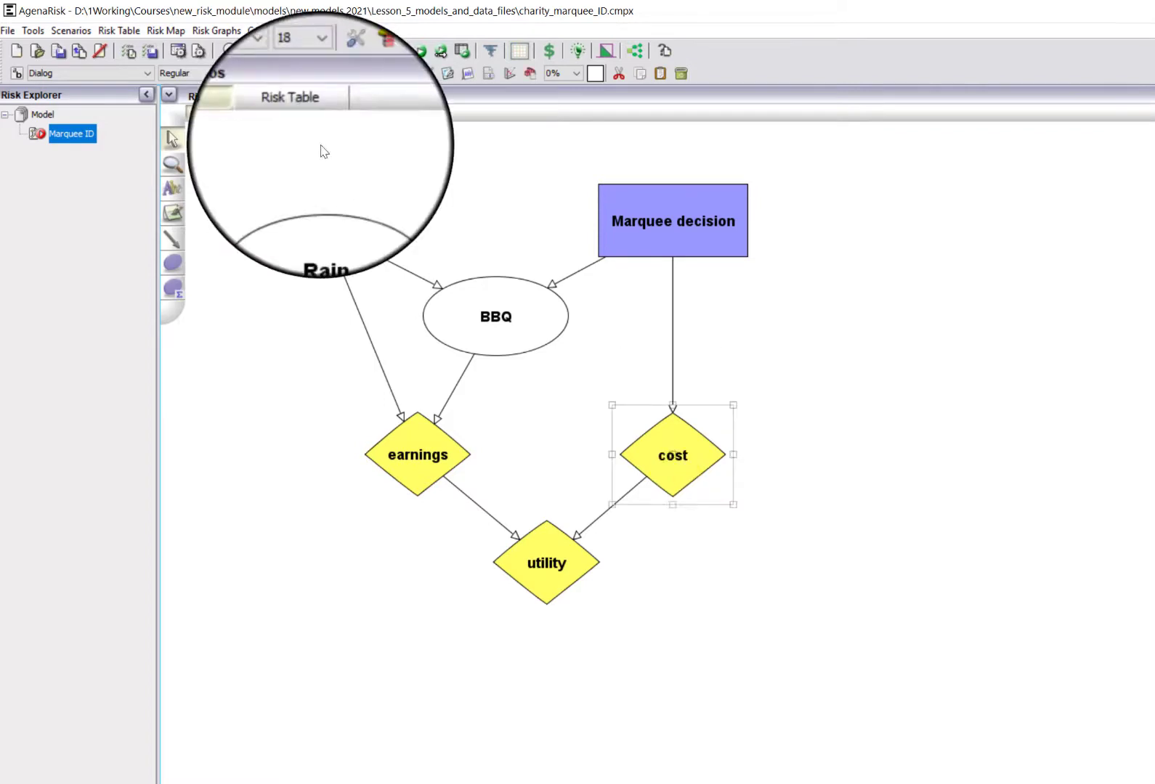
{"action": "left_click", "coordinate": [385, 73]}
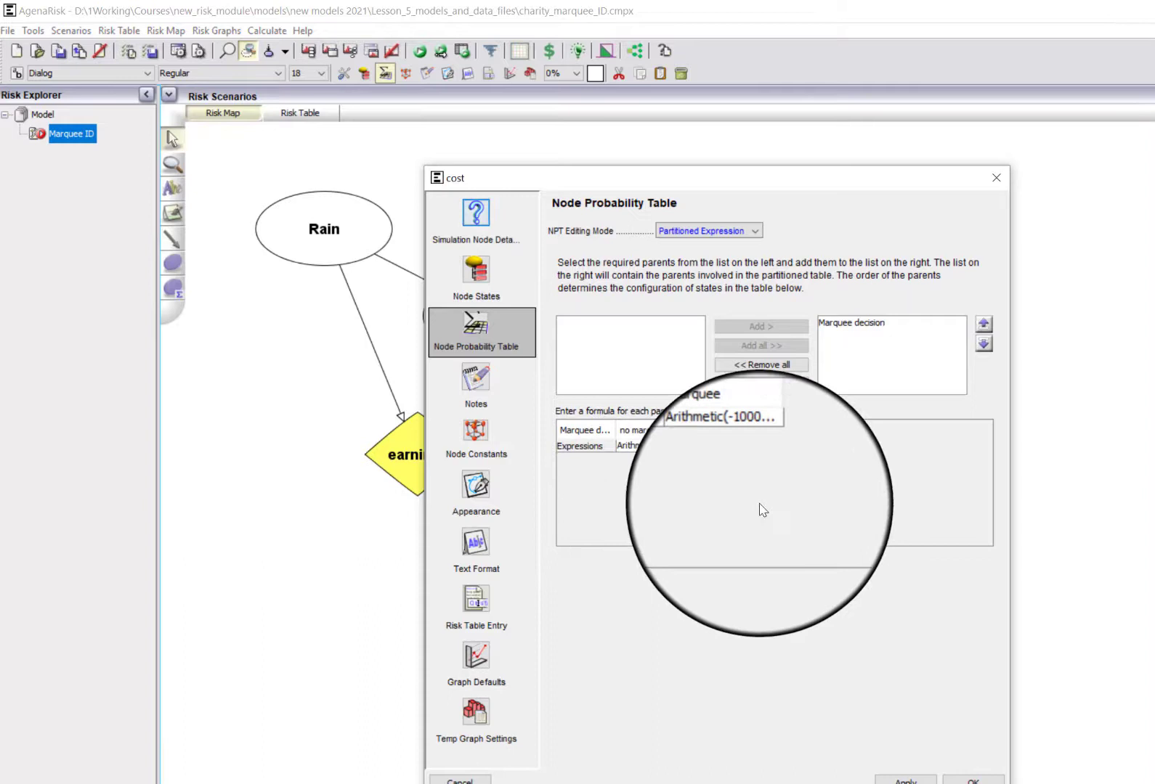
{"action": "left_click", "coordinate": [637, 448]}
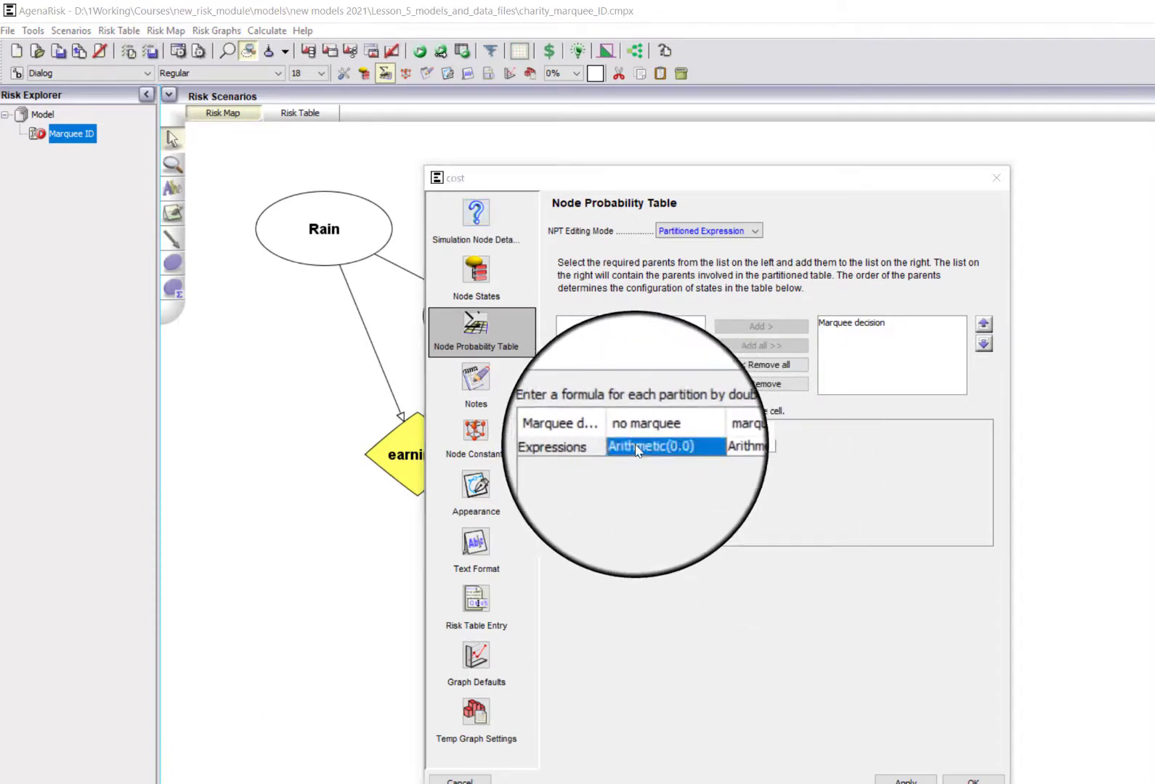
{"action": "double_click", "coordinate": [637, 447]}
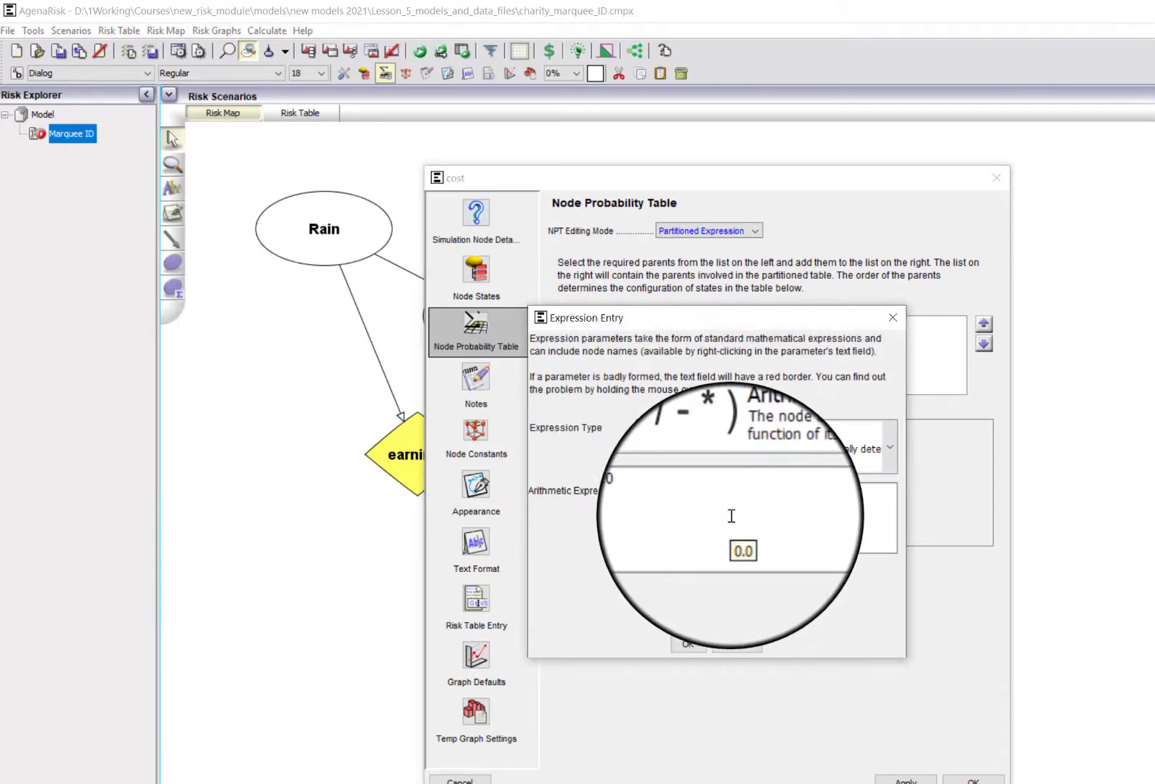
{"action": "left_click", "coordinate": [892, 317]}
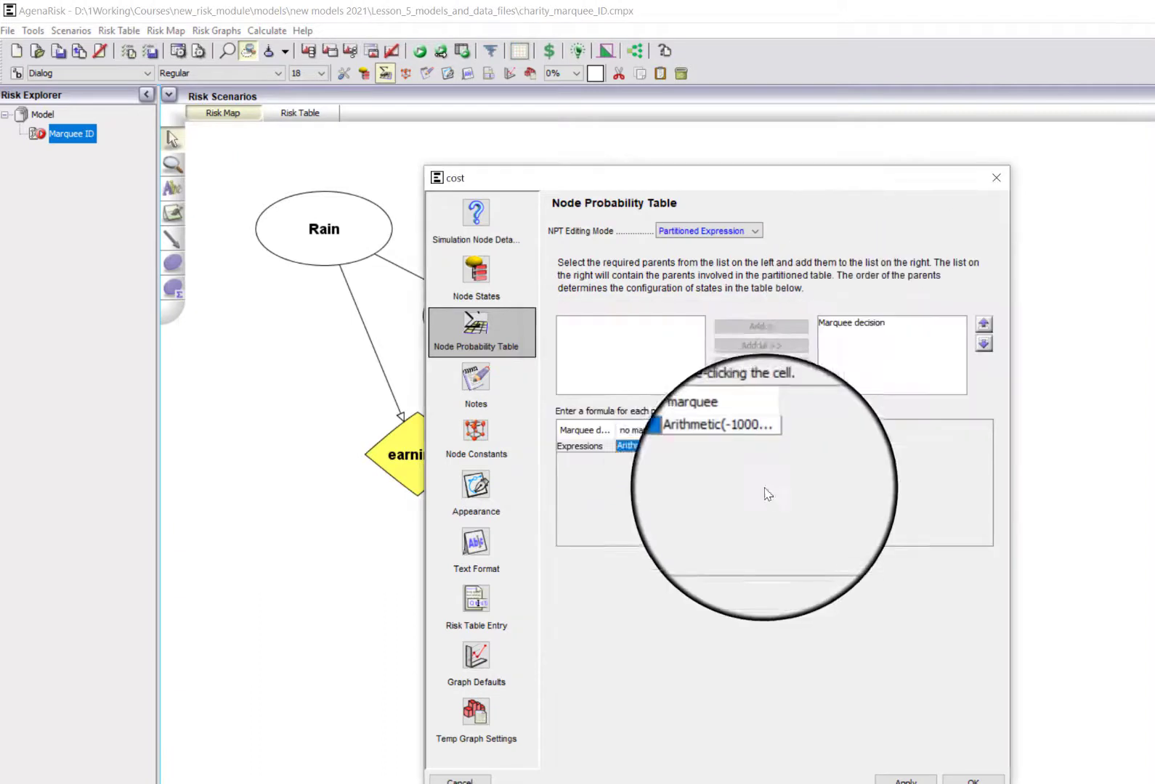
{"action": "double_click", "coordinate": [700, 447]}
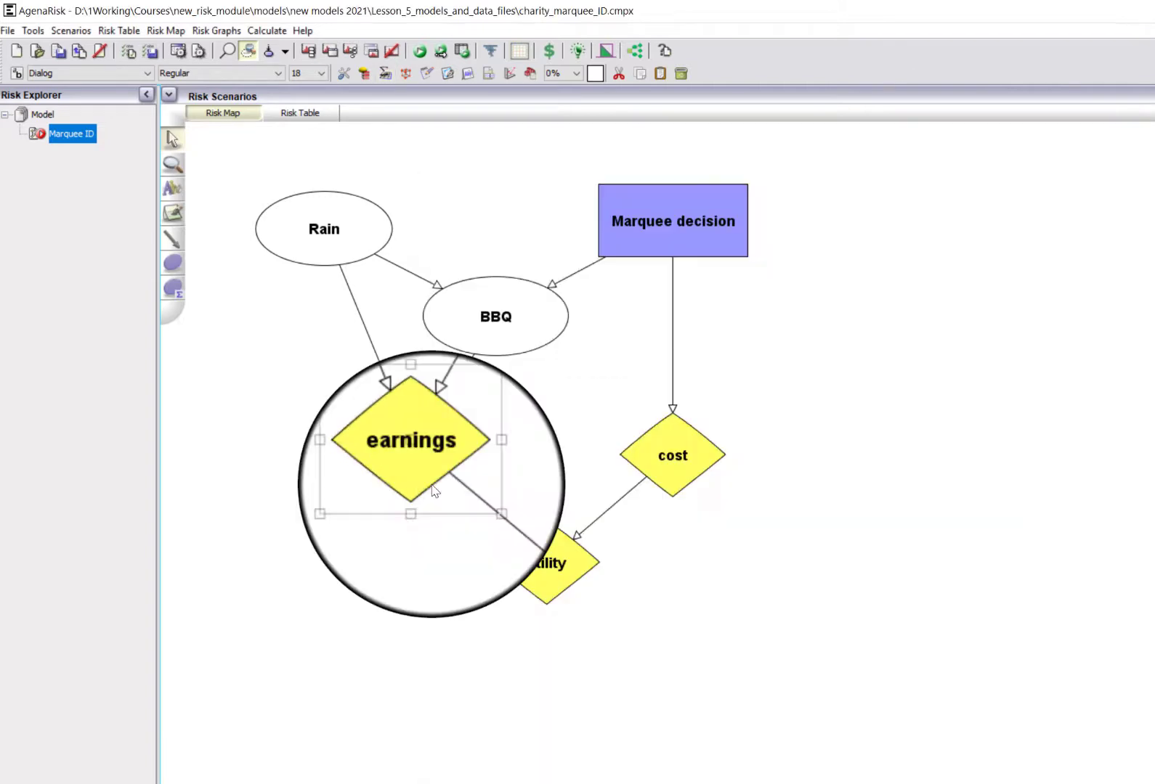
Inspect the earnings expressions: 100000.0 (Goes ahead, NotRain), 90000.0 (Goes ahead, Rain), -20000.0 (Does not go ahead, Rain)
{"action": "left_click", "coordinate": [384, 74]}
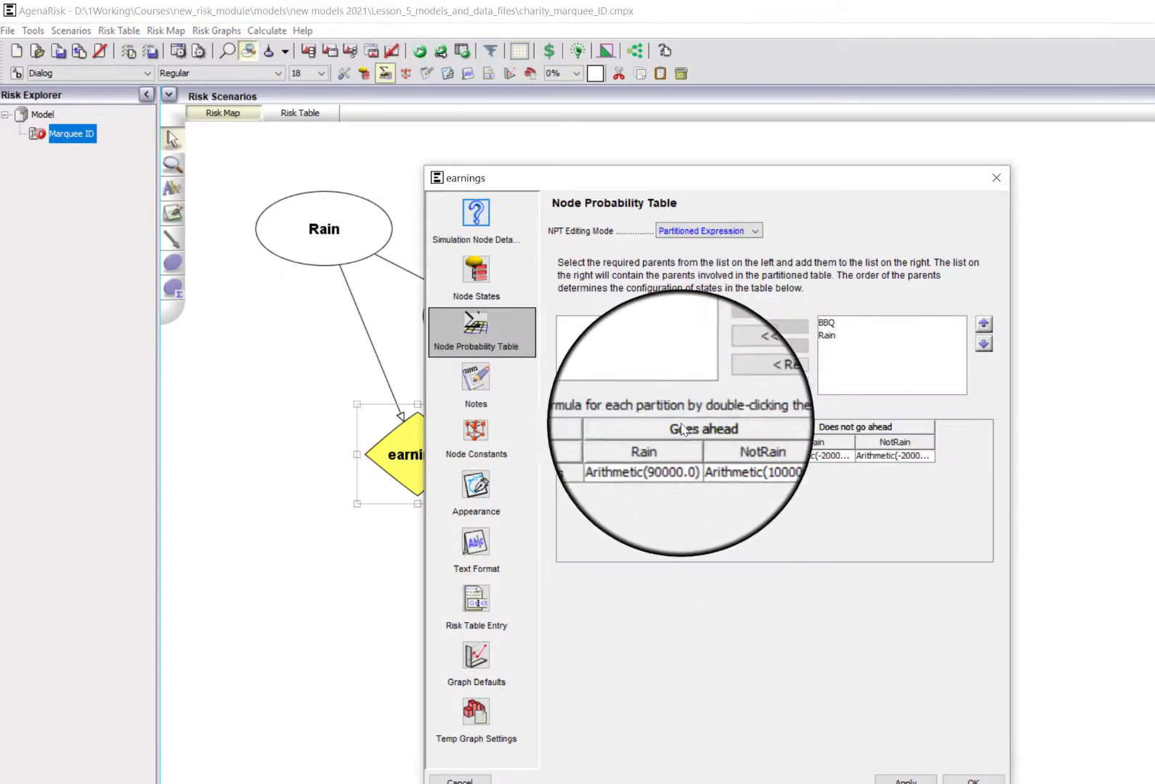
{"action": "left_click", "coordinate": [718, 461]}
{"action": "double_click", "coordinate": [719, 460]}
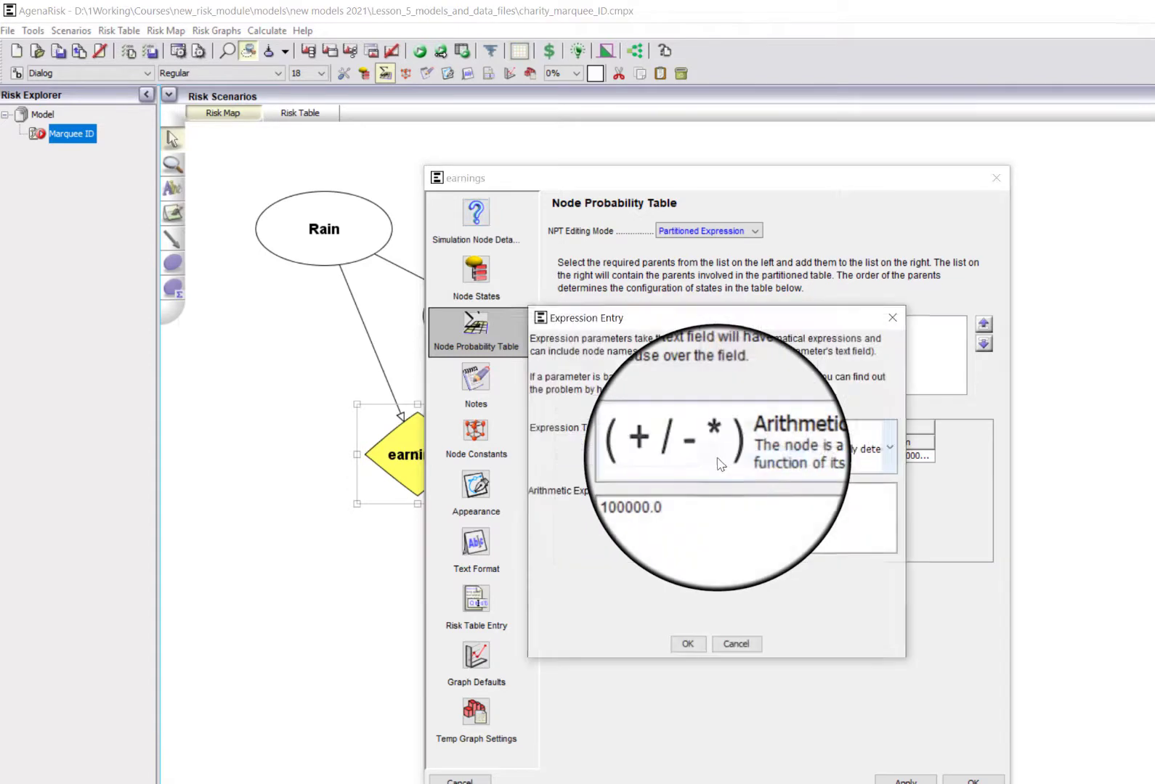
{"action": "left_click", "coordinate": [894, 317]}
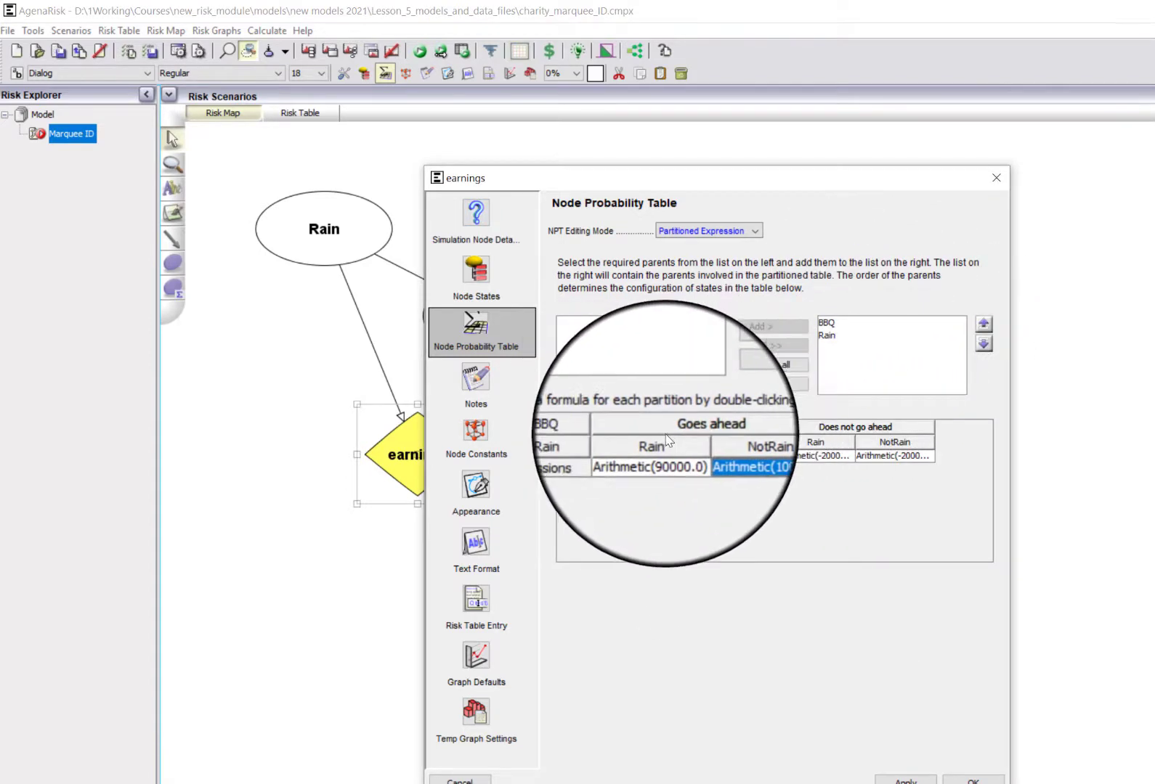
{"action": "double_click", "coordinate": [647, 458]}
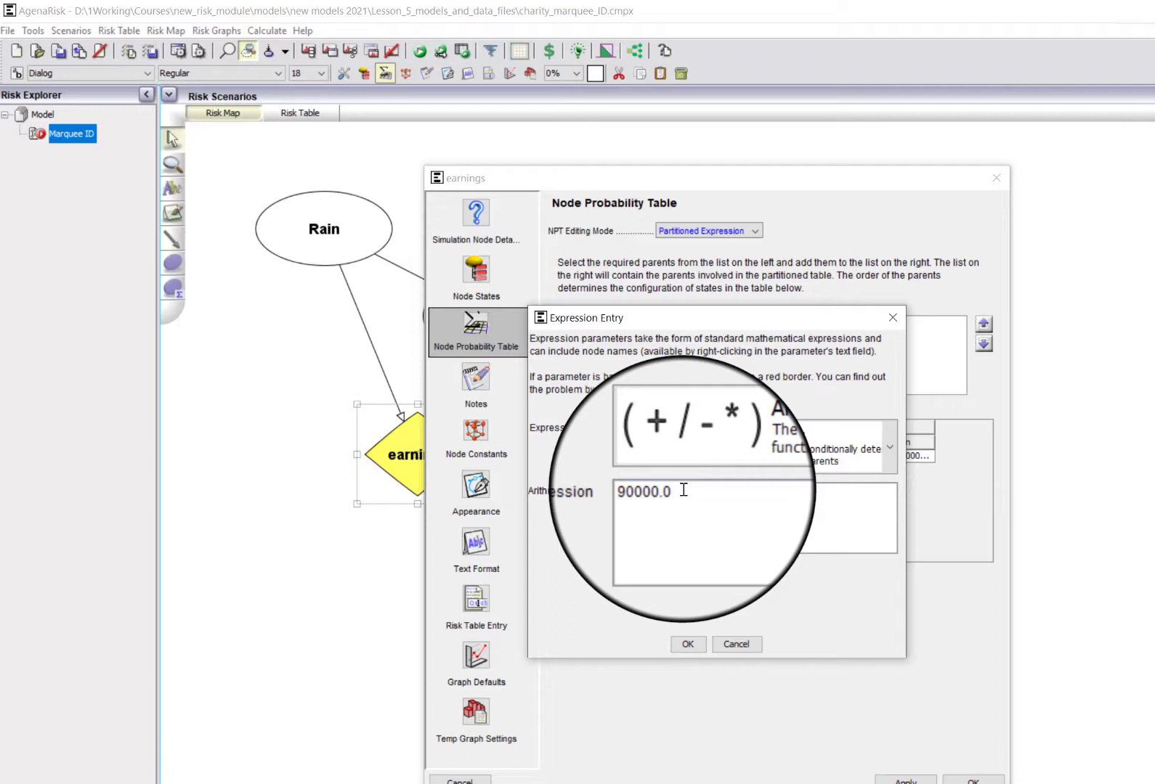
{"action": "left_click", "coordinate": [893, 318]}
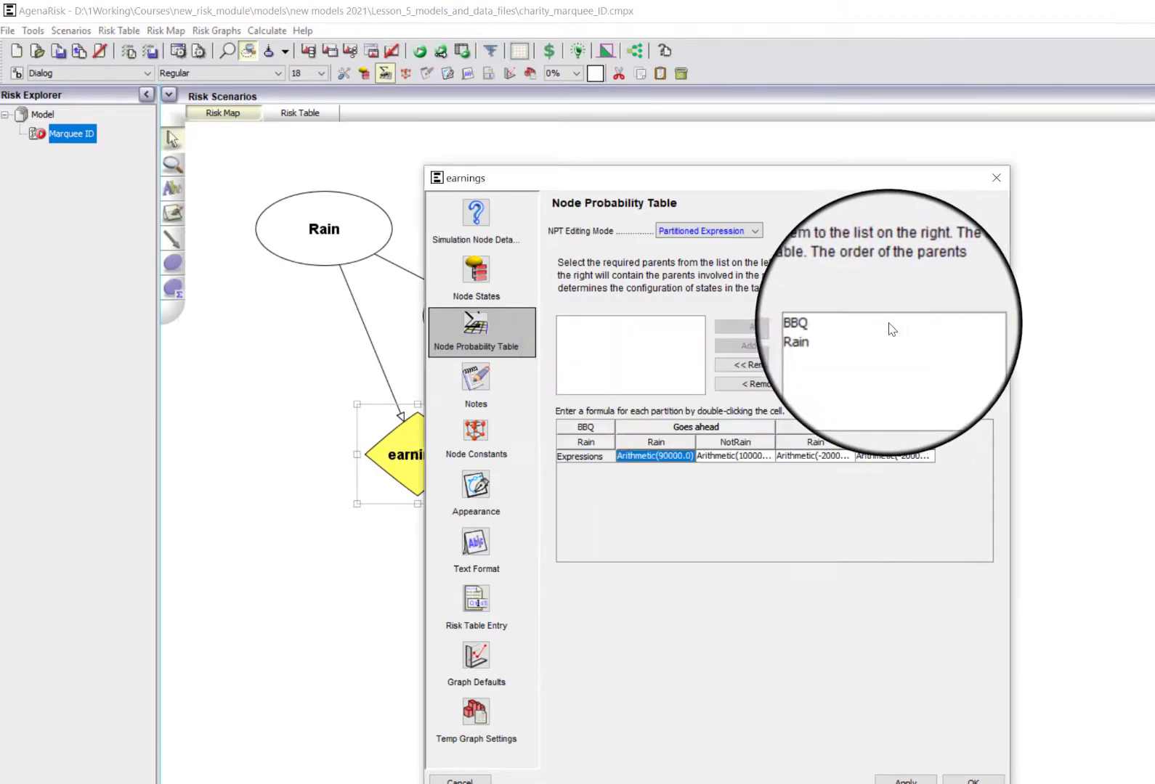
{"action": "double_click", "coordinate": [817, 463]}
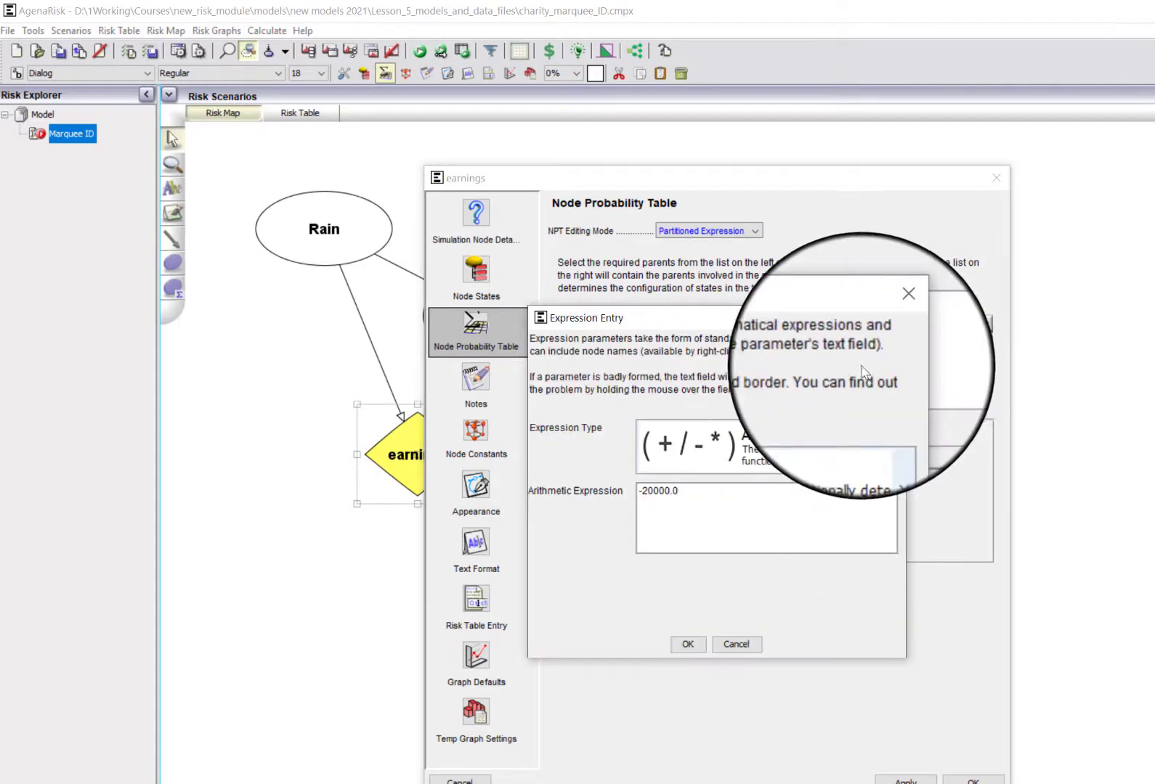
{"action": "left_click", "coordinate": [892, 318]}
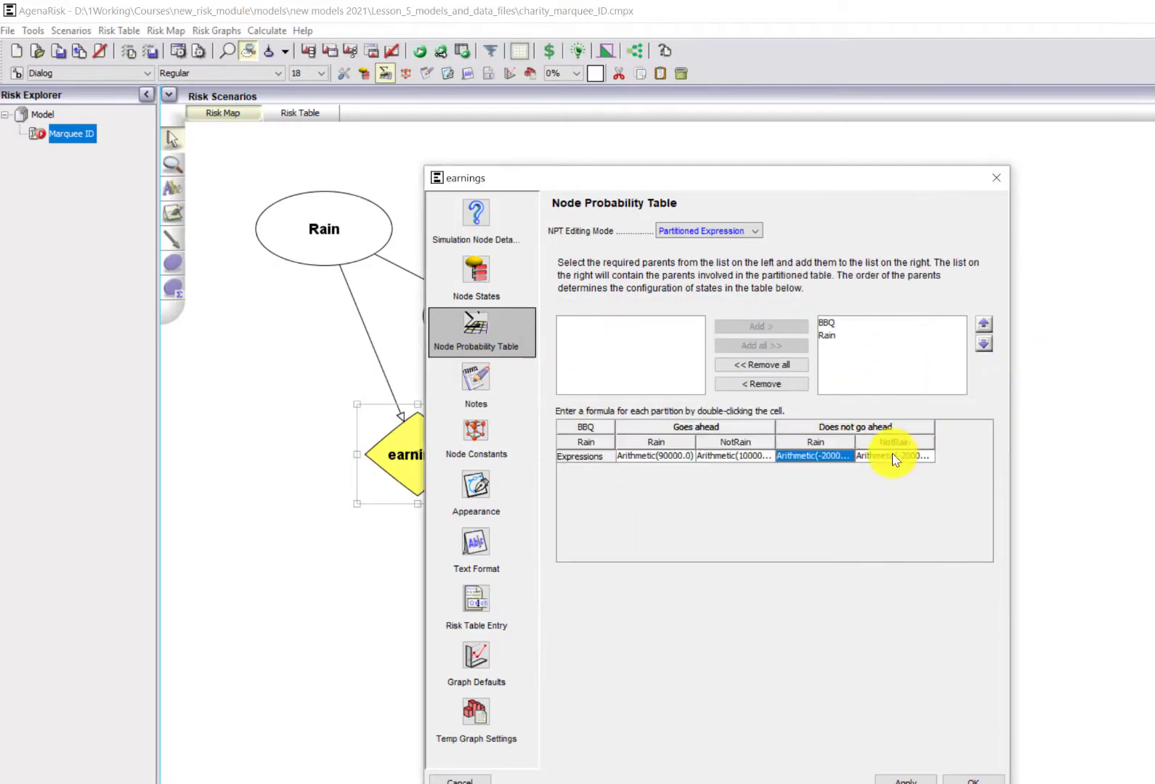
{"action": "key", "text": "Return"}
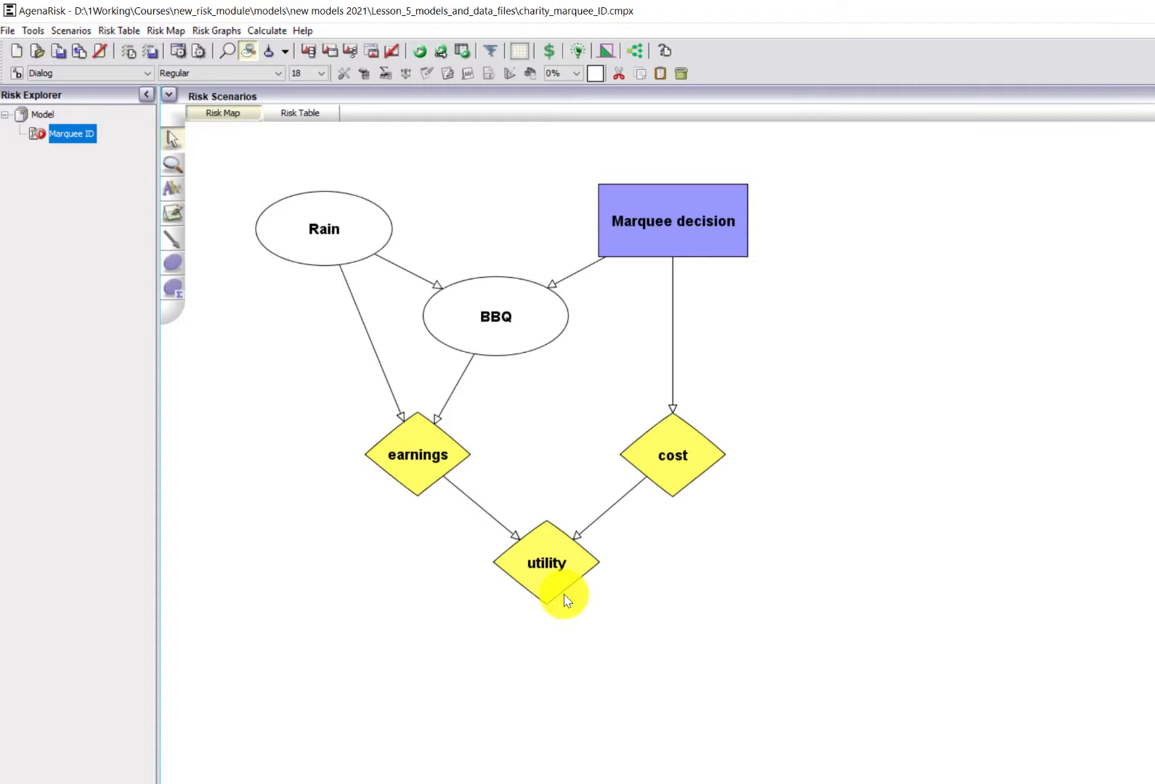
Inspect the utility node's probability table, then close it
{"action": "left_click", "coordinate": [529, 577]}
{"action": "left_click", "coordinate": [385, 73]}
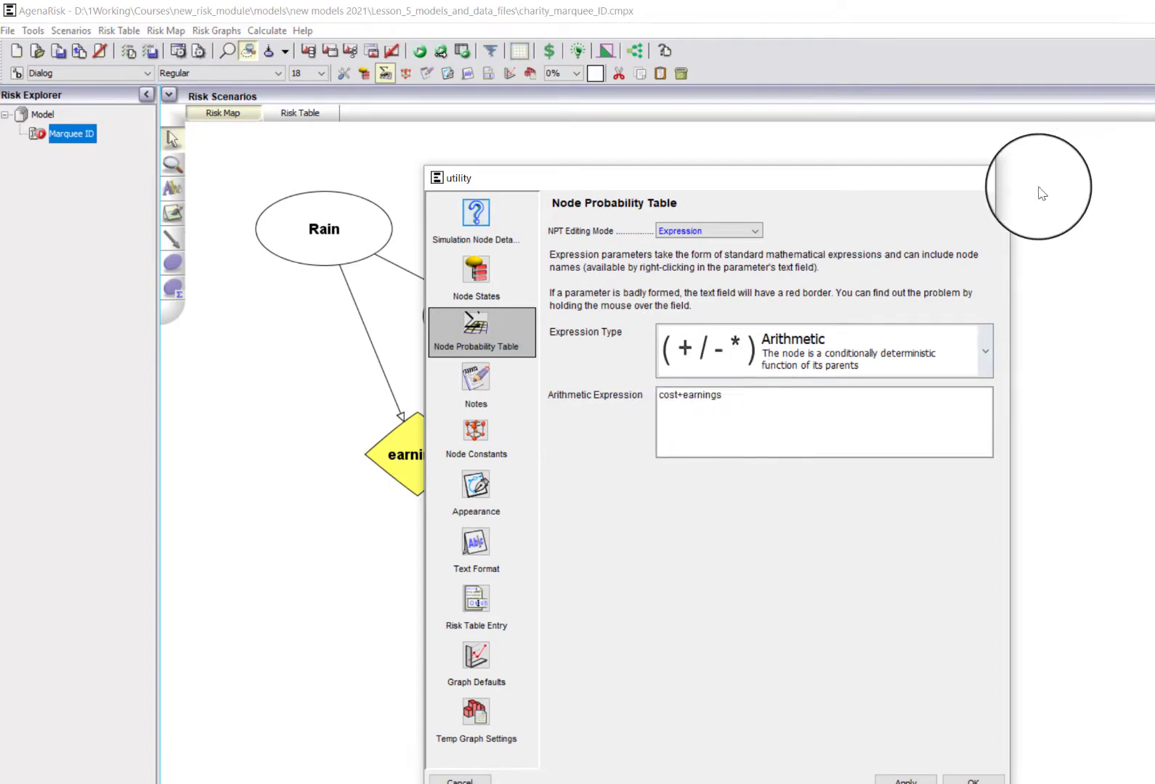
{"action": "left_click", "coordinate": [994, 177]}
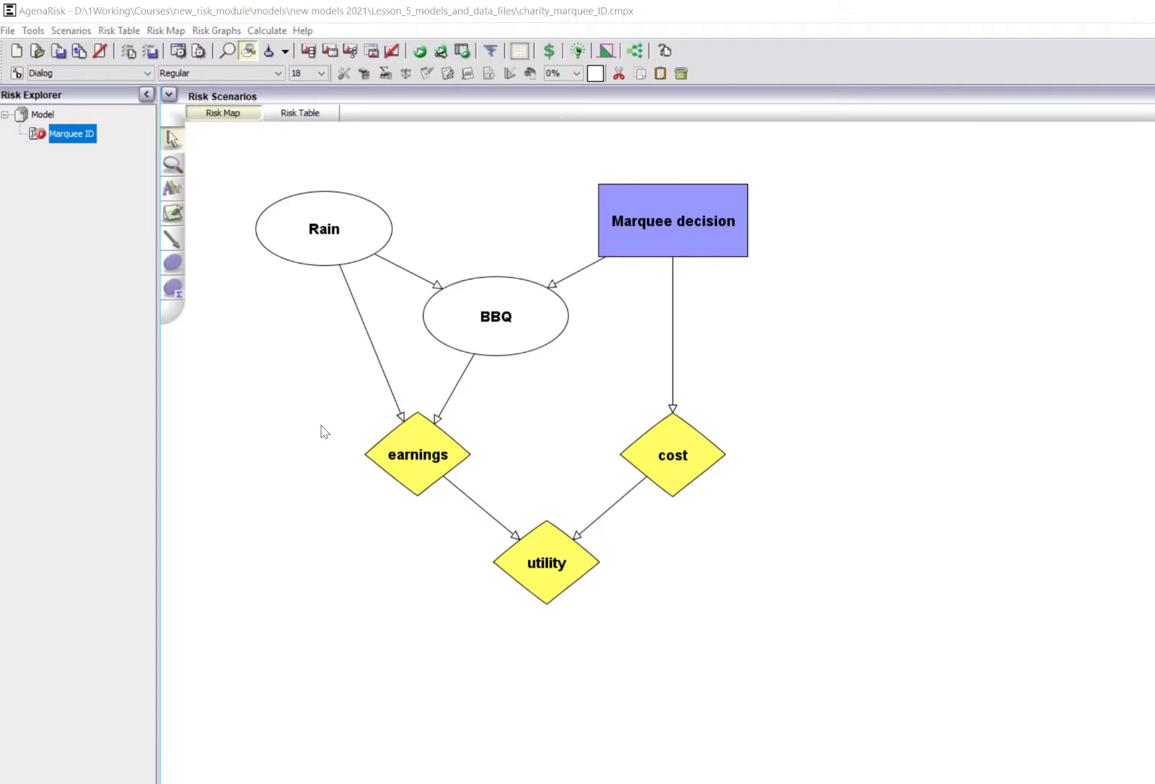
Add a New Node left of earnings and give it a rectangular shape
{"action": "key", "text": "n"}
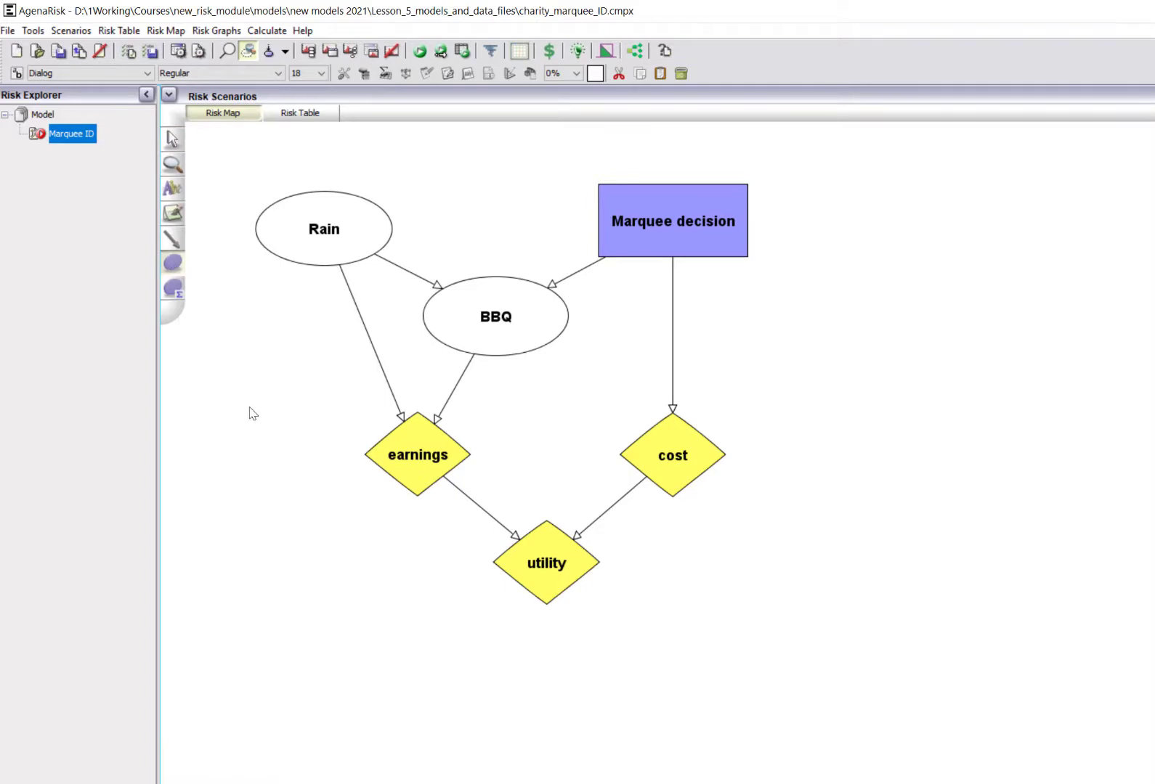
{"action": "left_click", "coordinate": [250, 413]}
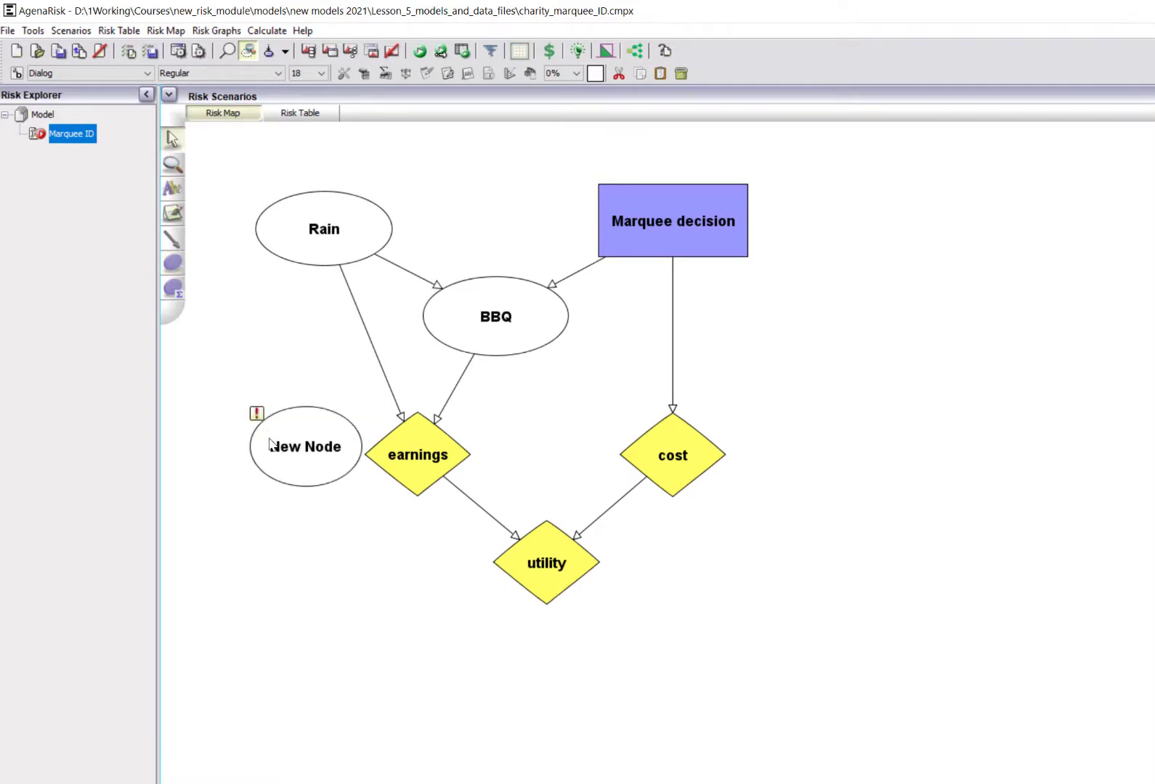
{"action": "right_click", "coordinate": [280, 460]}
{"action": "left_click", "coordinate": [325, 545]}
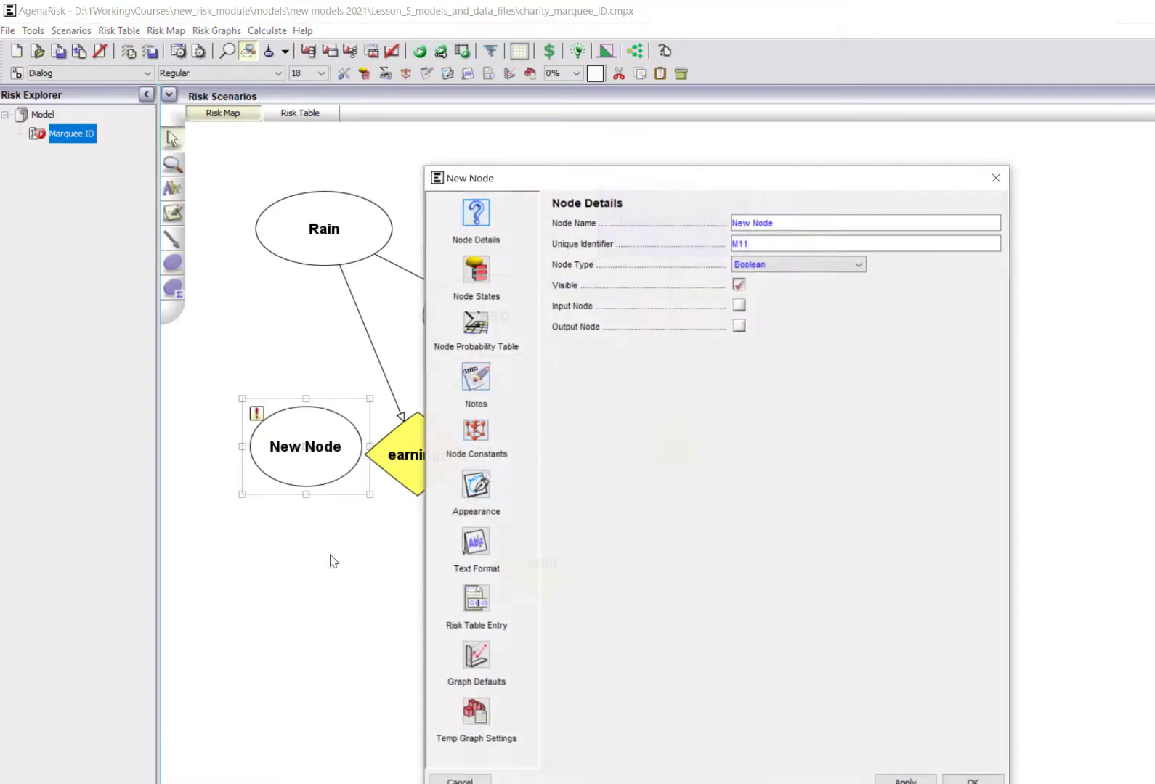
{"action": "left_click", "coordinate": [483, 492]}
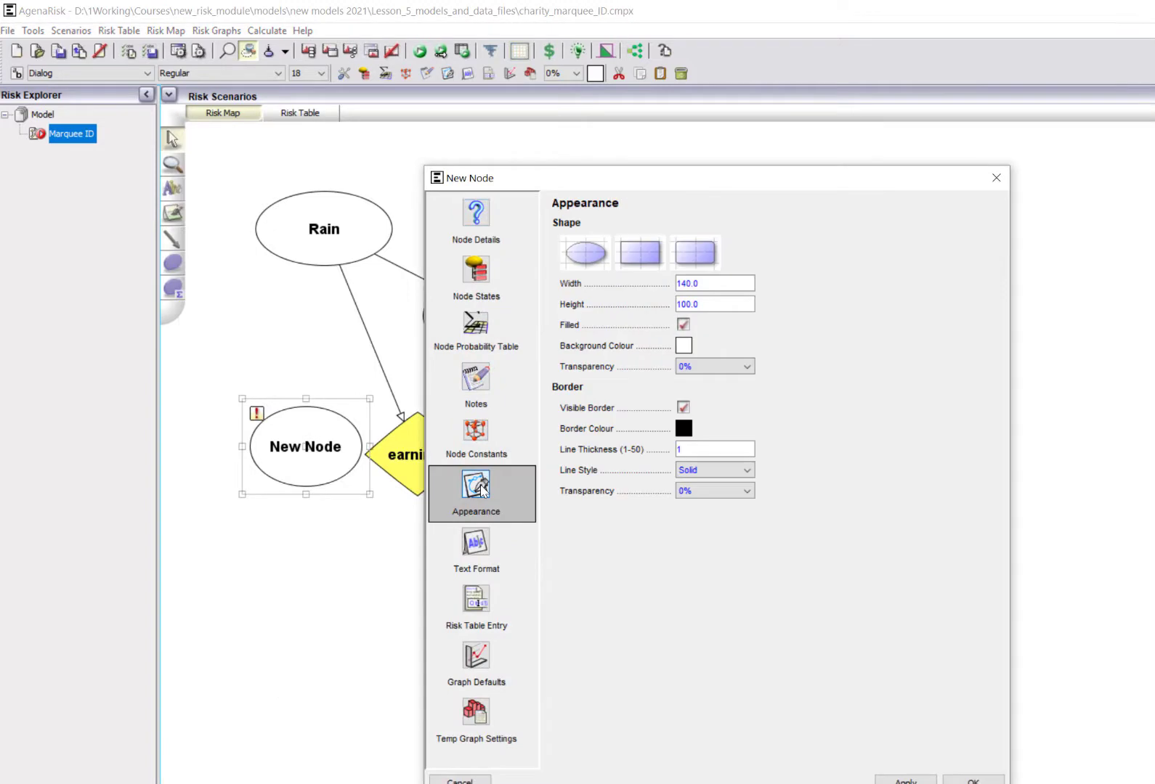
{"action": "left_click", "coordinate": [641, 260]}
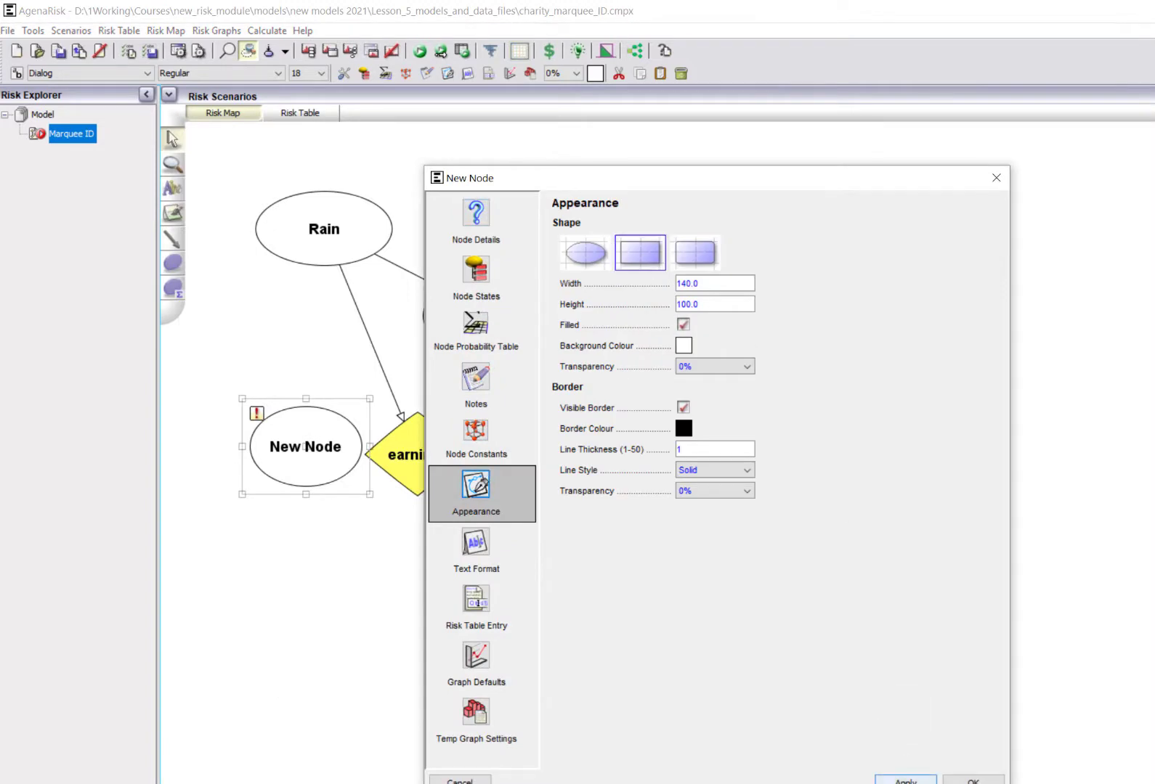
{"action": "left_click", "coordinate": [903, 781]}
{"action": "left_click", "coordinate": [974, 781]}
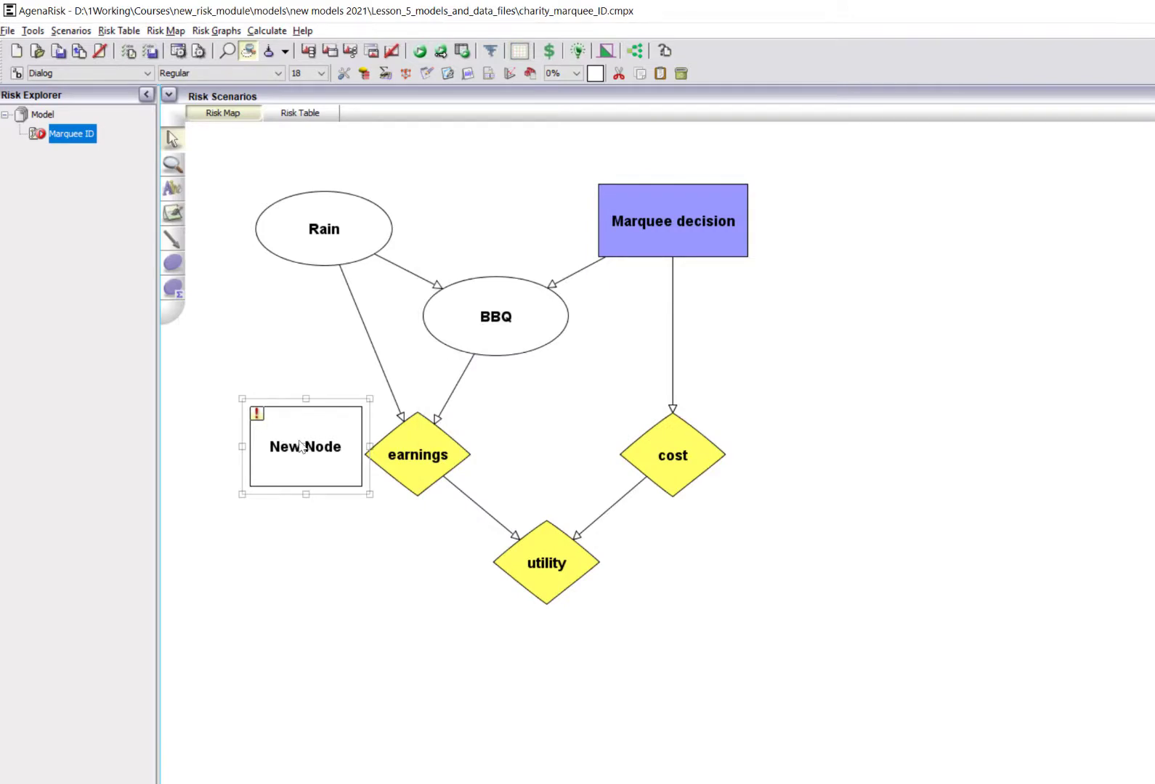
Pull the New Node's outline corners inward, rotate it, then delete the node
{"action": "left_click", "coordinate": [331, 478]}
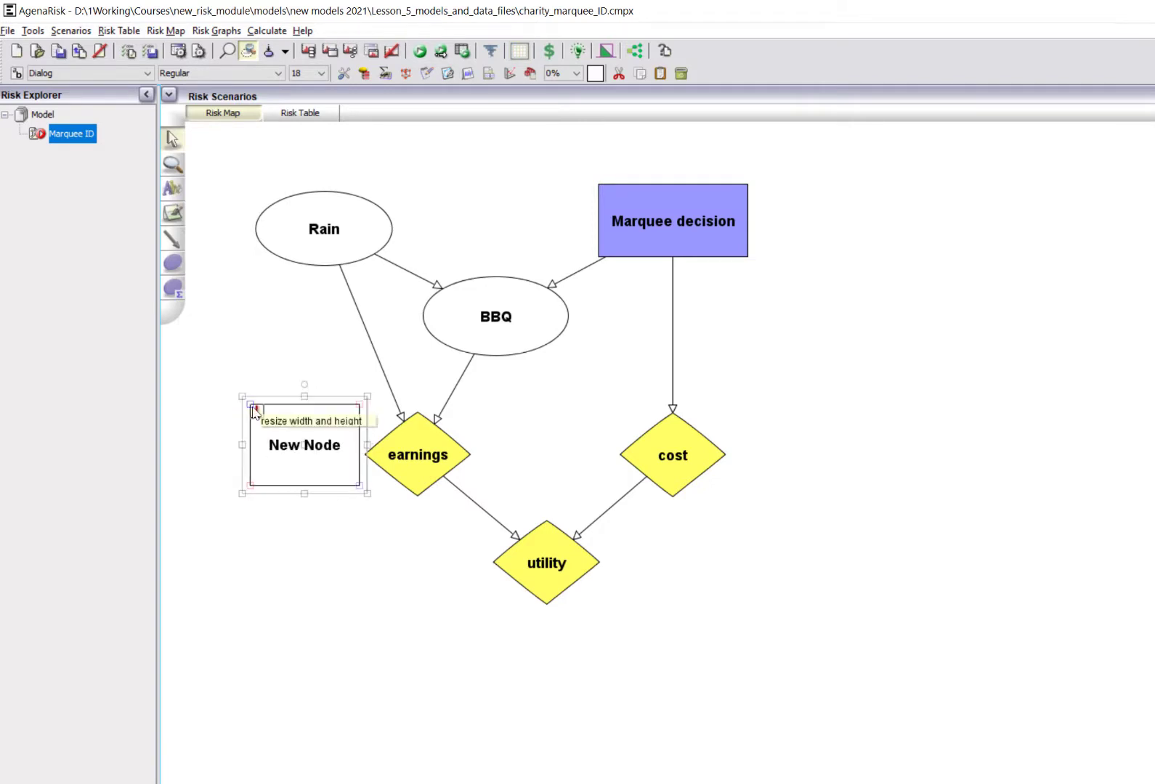
{"action": "left_click_drag", "start_coordinate": [251, 405], "coordinate": [289, 431]}
{"action": "left_click_drag", "start_coordinate": [355, 484], "coordinate": [330, 461]}
{"action": "mouse_move", "coordinate": [303, 387]}
{"action": "left_mouse_down"}
{"action": "mouse_move", "coordinate": [318, 389]}
{"action": "mouse_move", "coordinate": [296, 361]}
{"action": "mouse_move", "coordinate": [334, 435]}
{"action": "mouse_move", "coordinate": [305, 379]}
{"action": "left_mouse_up"}
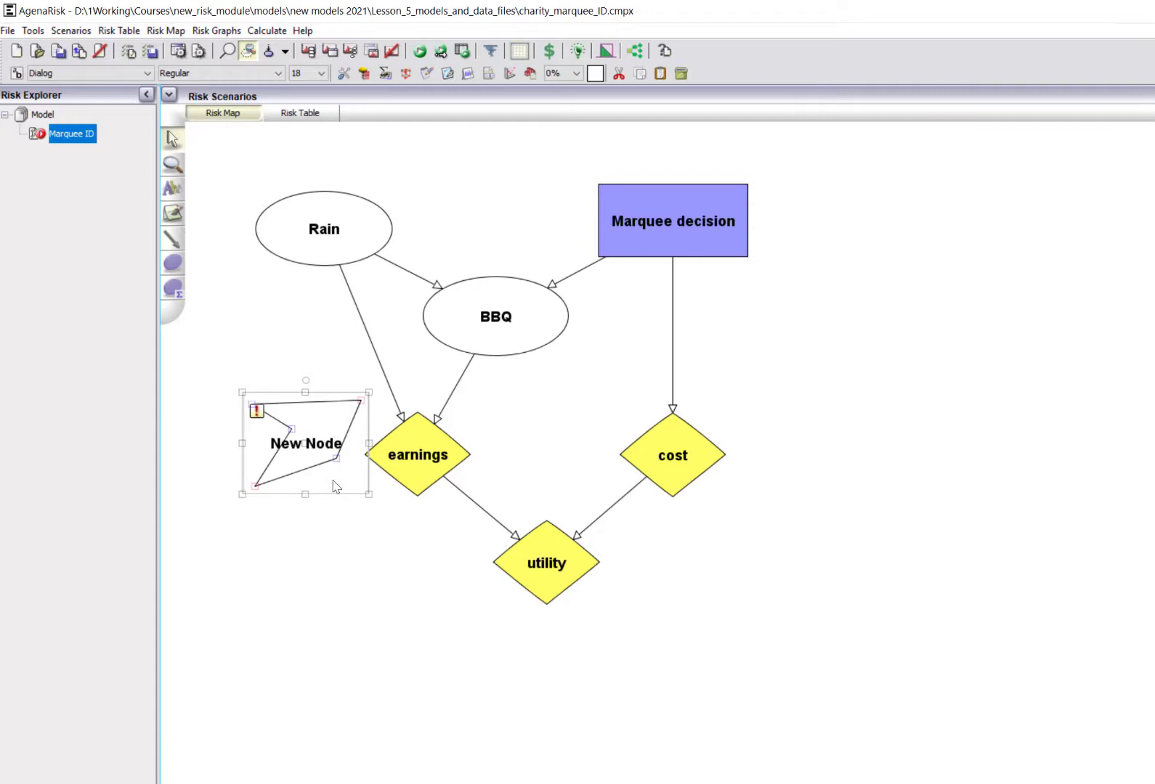
{"action": "key", "text": "Delete"}
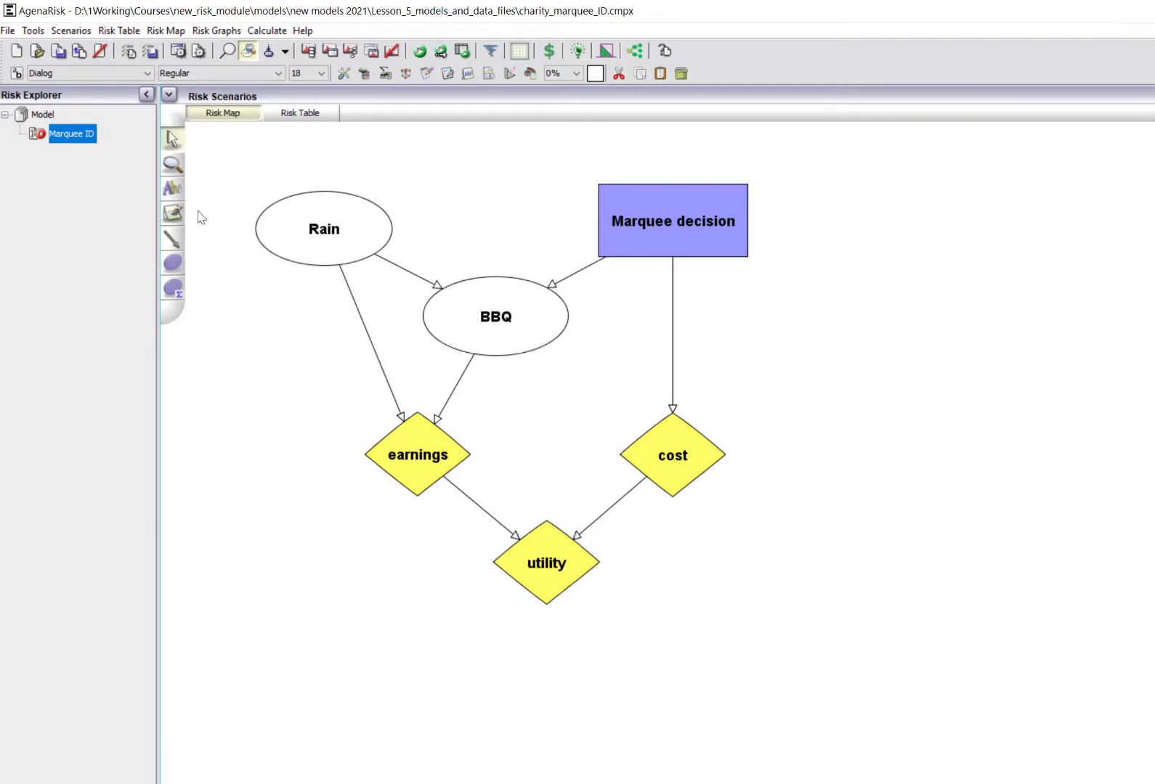
Open Standard Node Types Template.ast from Model Library > Basic > Influence Diagrams
{"action": "left_click", "coordinate": [8, 32]}
{"action": "left_click", "coordinate": [43, 60]}
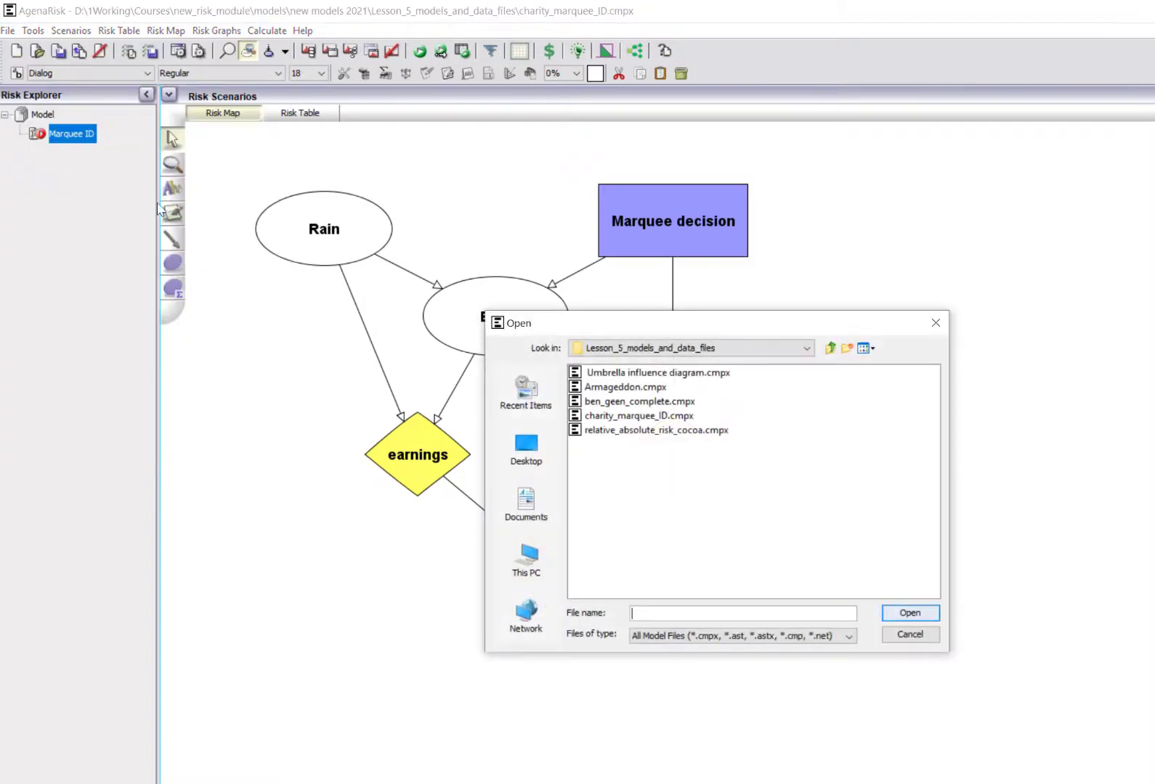
{"action": "left_click", "coordinate": [829, 348]}
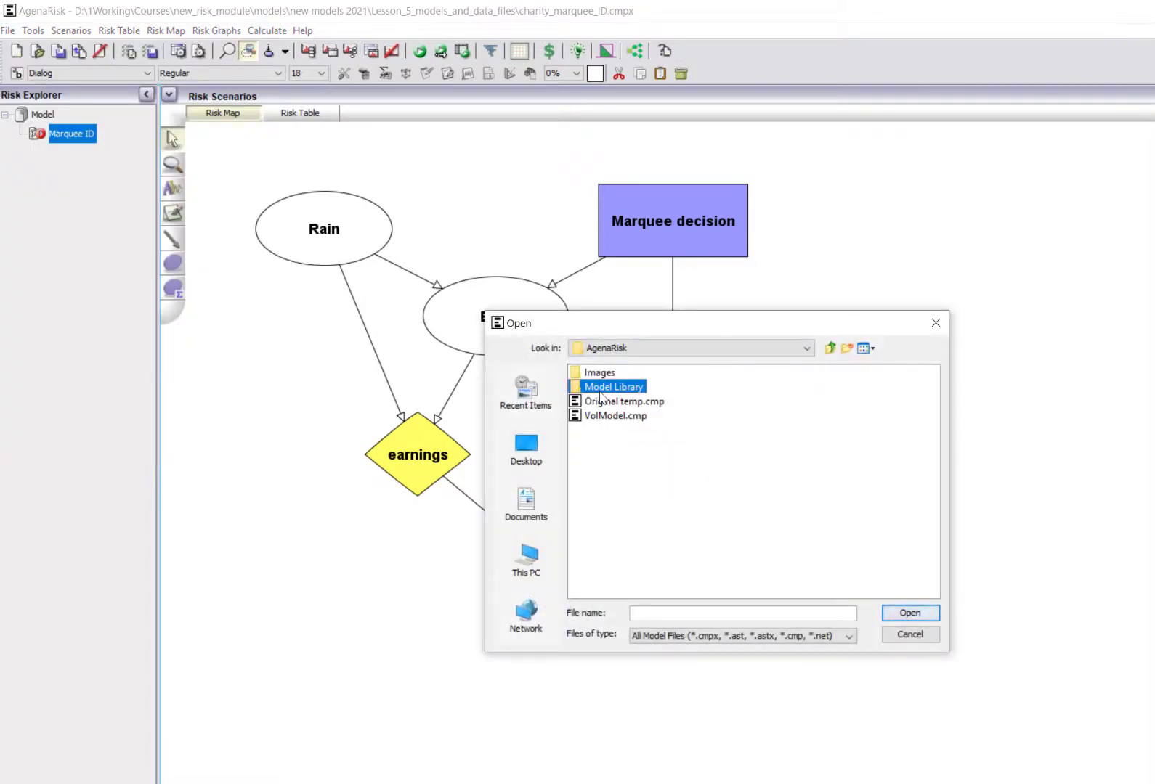
{"action": "double_click", "coordinate": [600, 388]}
{"action": "double_click", "coordinate": [599, 389]}
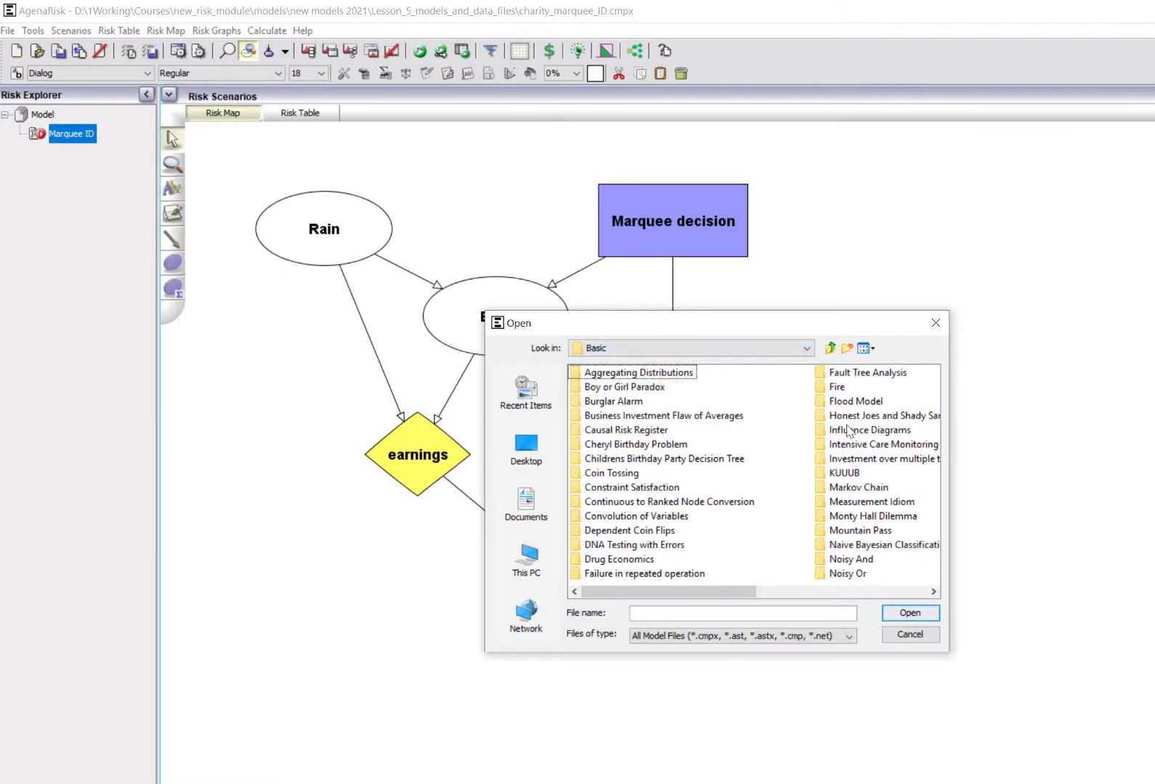
{"action": "double_click", "coordinate": [844, 431]}
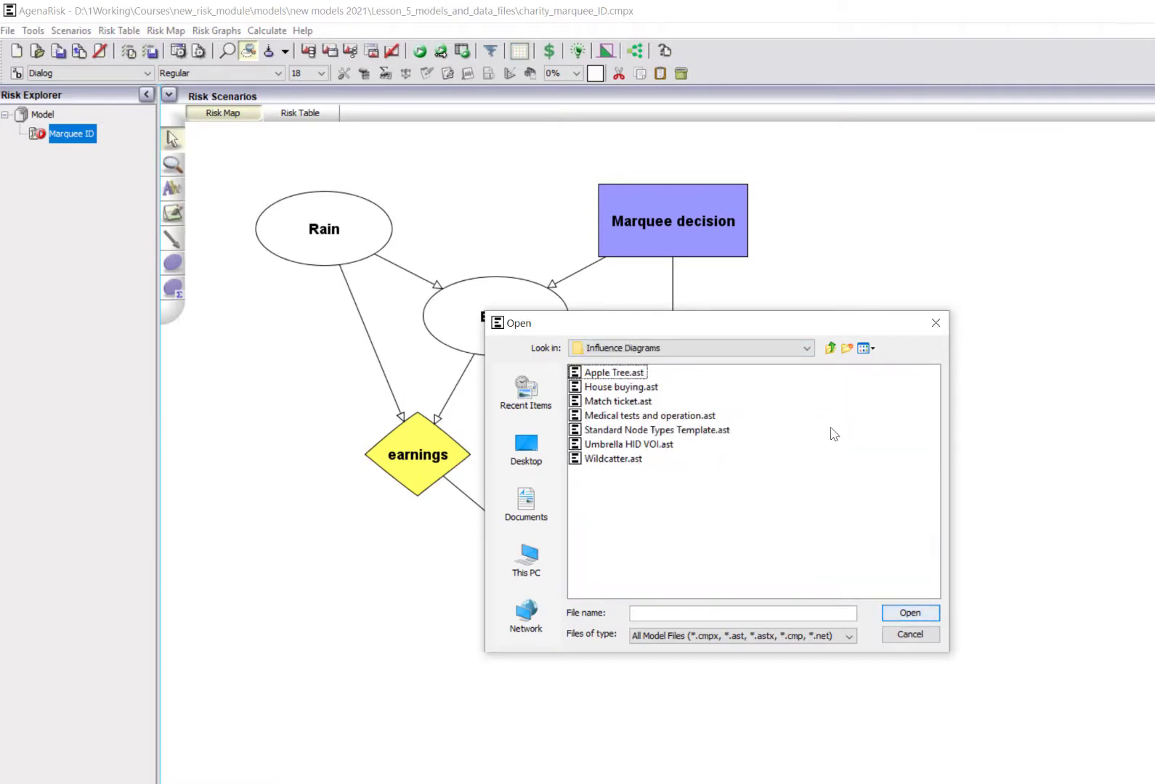
{"action": "double_click", "coordinate": [617, 430]}
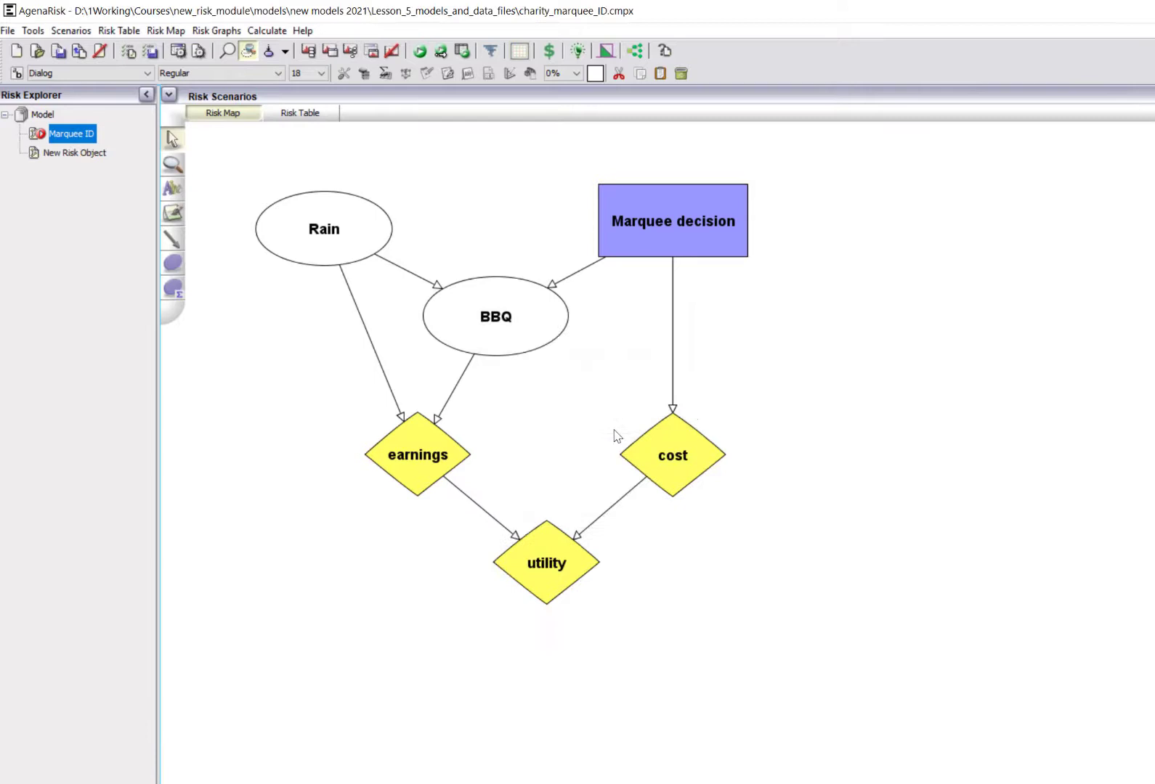
{"action": "left_click", "coordinate": [101, 154]}
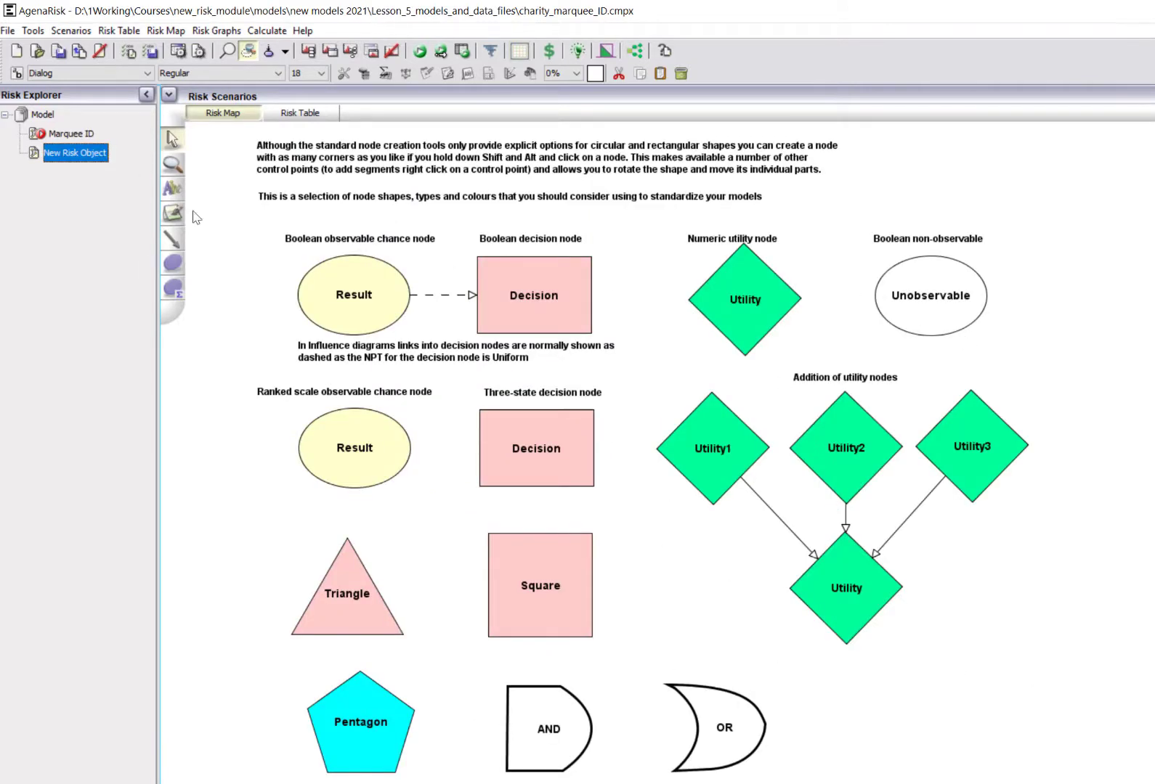
{"action": "left_click", "coordinate": [735, 325]}
{"action": "right_click", "coordinate": [735, 324]}
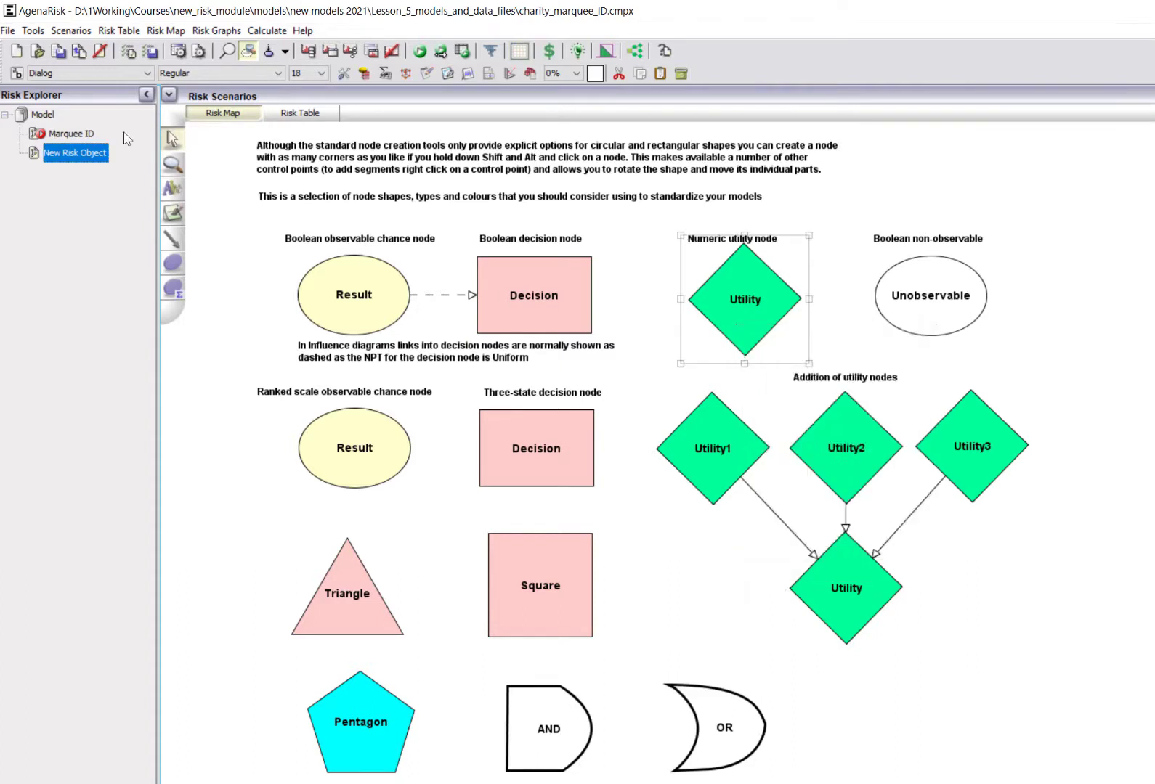
{"action": "left_click", "coordinate": [80, 133]}
{"action": "right_click", "coordinate": [269, 423]}
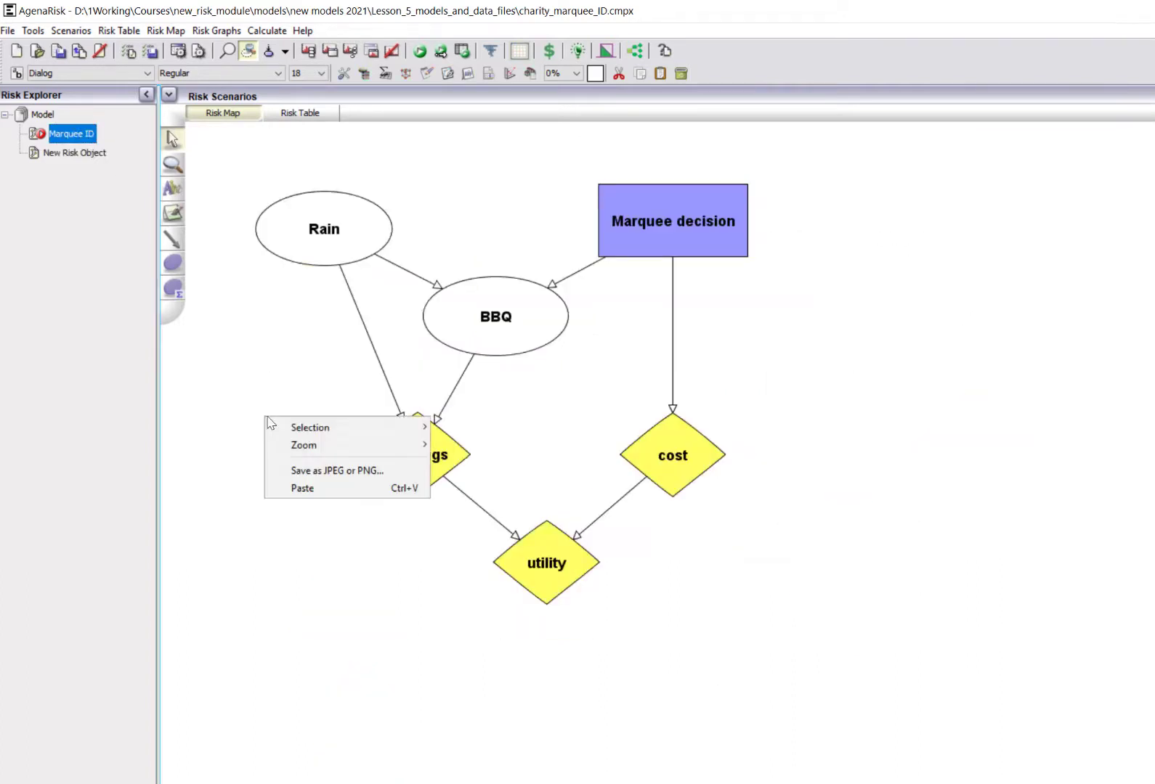
{"action": "left_click", "coordinate": [299, 488]}
{"action": "left_click_drag", "start_coordinate": [331, 507], "coordinate": [304, 512]}
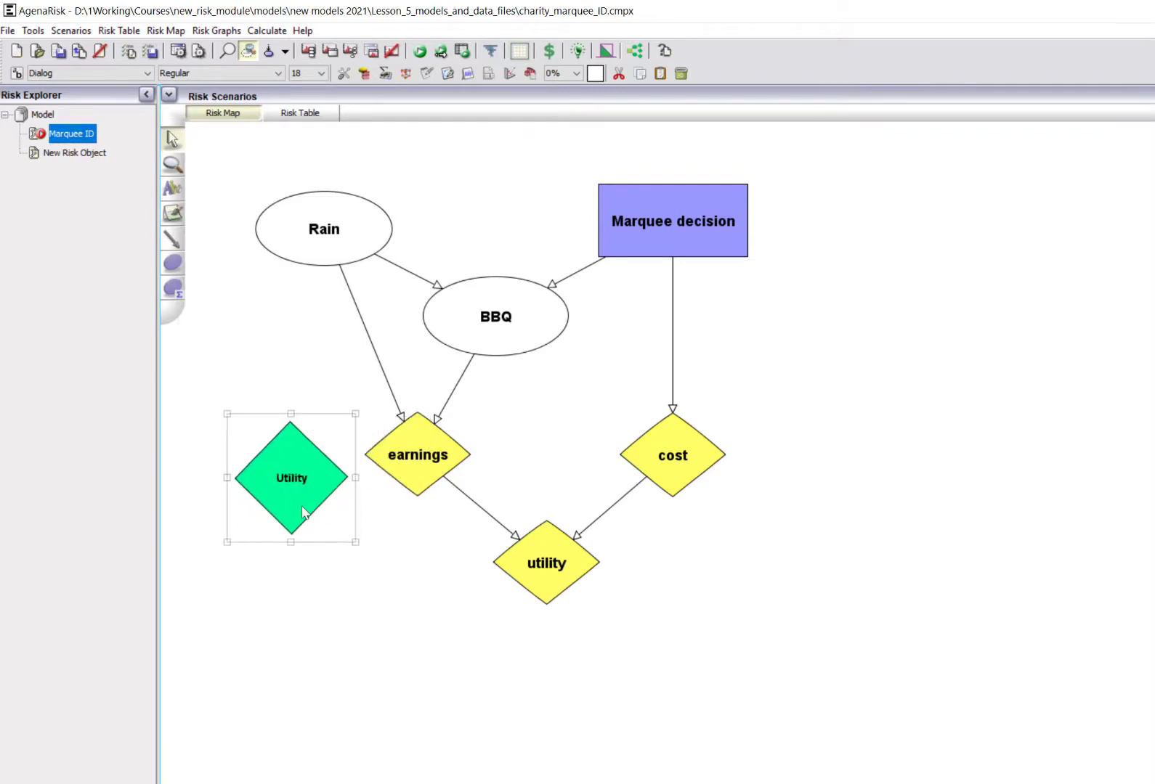
{"action": "key", "text": "Delete"}
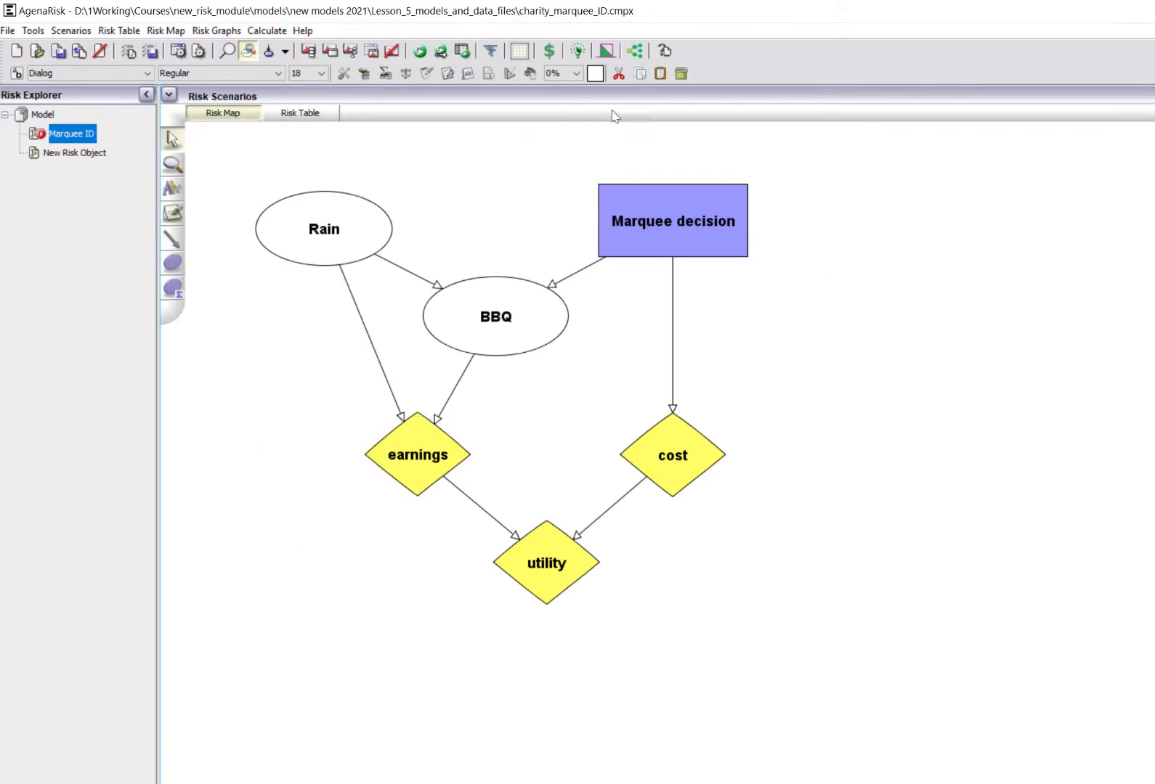
In the Hybrid Influence Diagram Analyser, assign utility as utility node and Marquee decision as decision node
{"action": "left_click", "coordinate": [635, 51]}
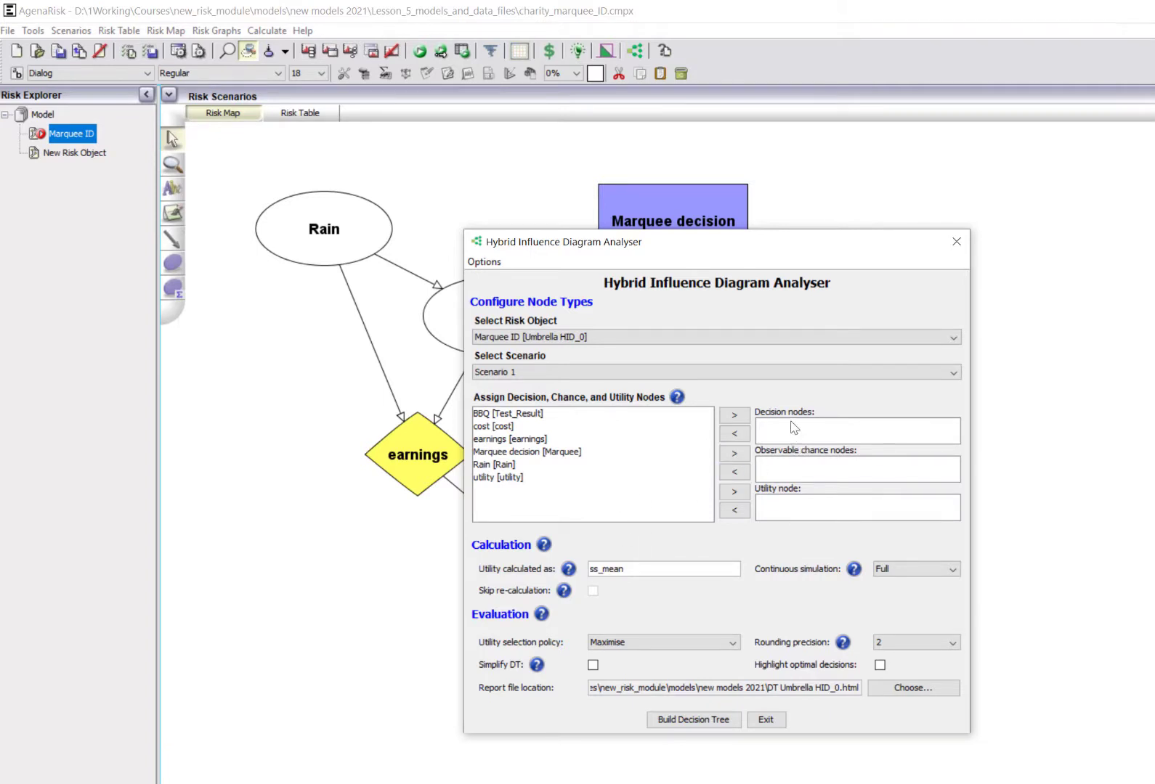
{"action": "left_click", "coordinate": [497, 477]}
{"action": "left_click", "coordinate": [734, 494]}
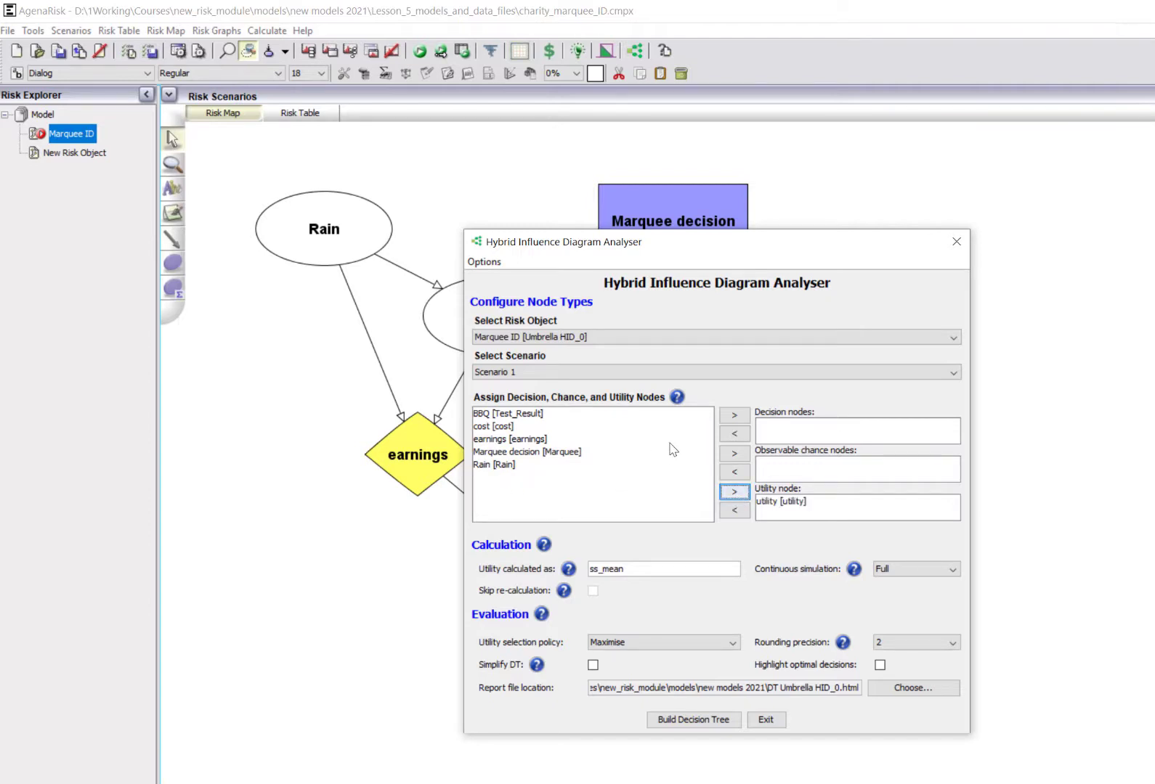
{"action": "left_click", "coordinate": [566, 453]}
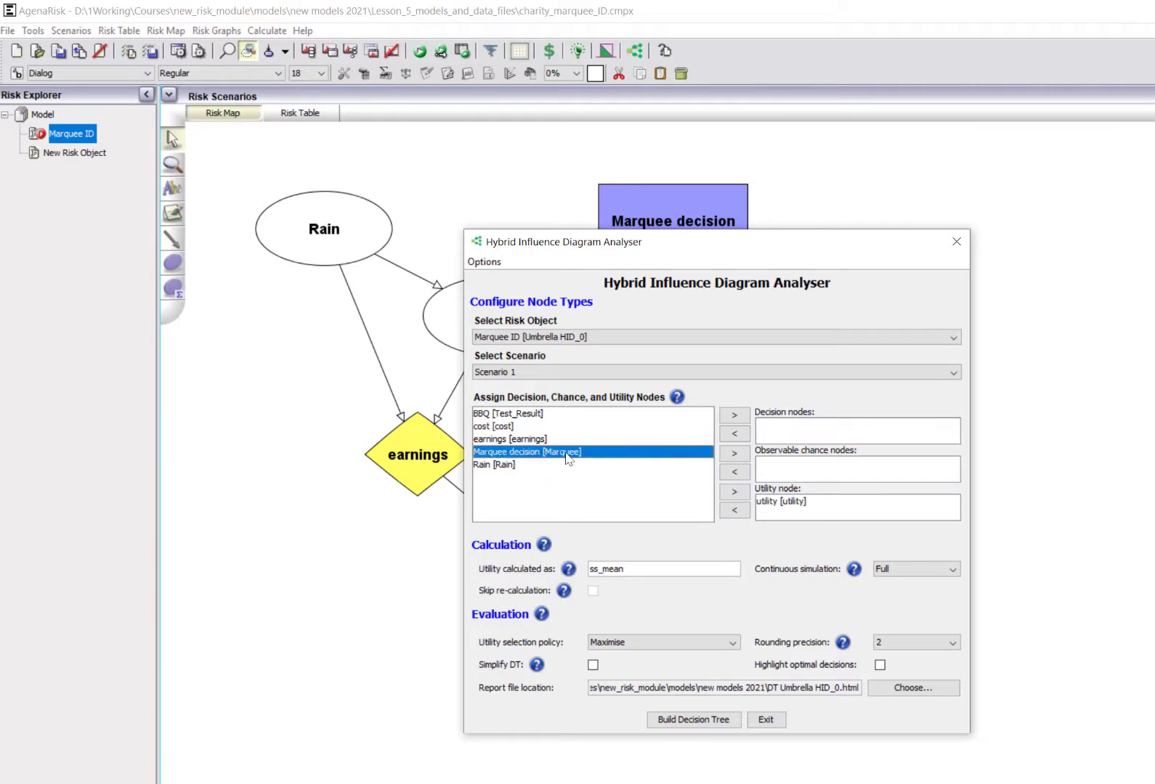
{"action": "left_click", "coordinate": [734, 415]}
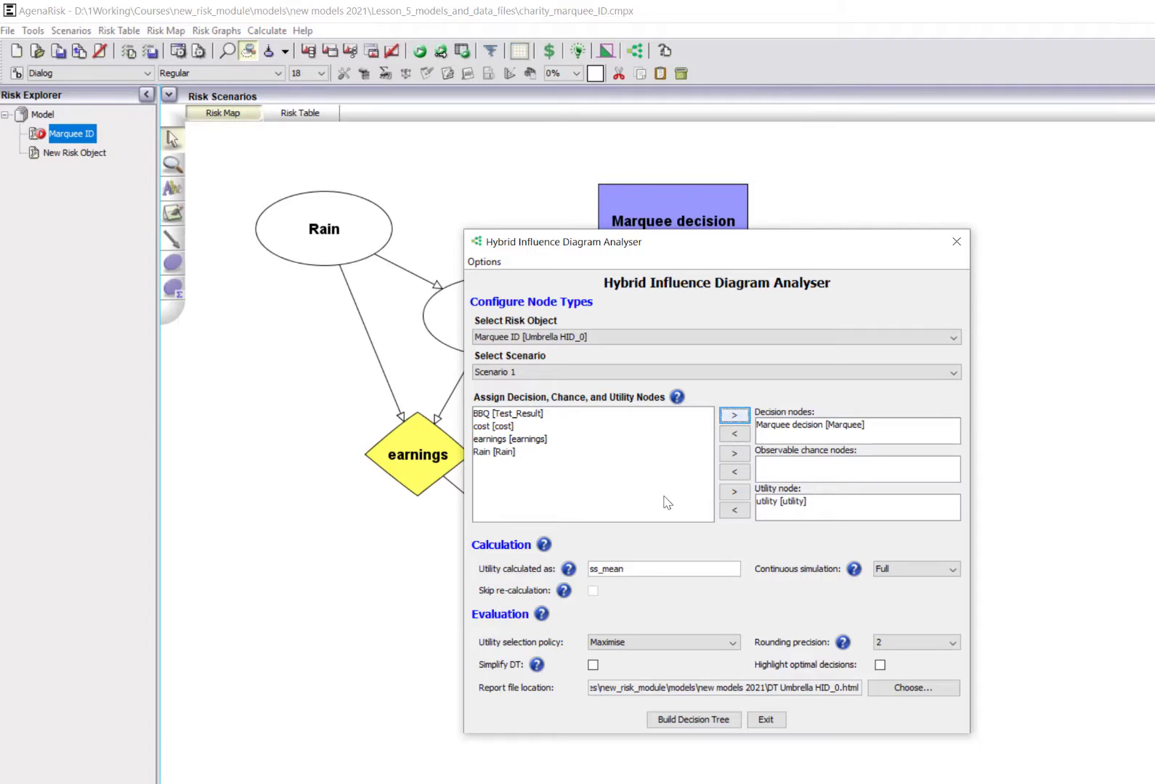
Keep Maximise, enable Simplify DT and Highlight optimal decisions, and build the decision tree
{"action": "left_click", "coordinate": [733, 645]}
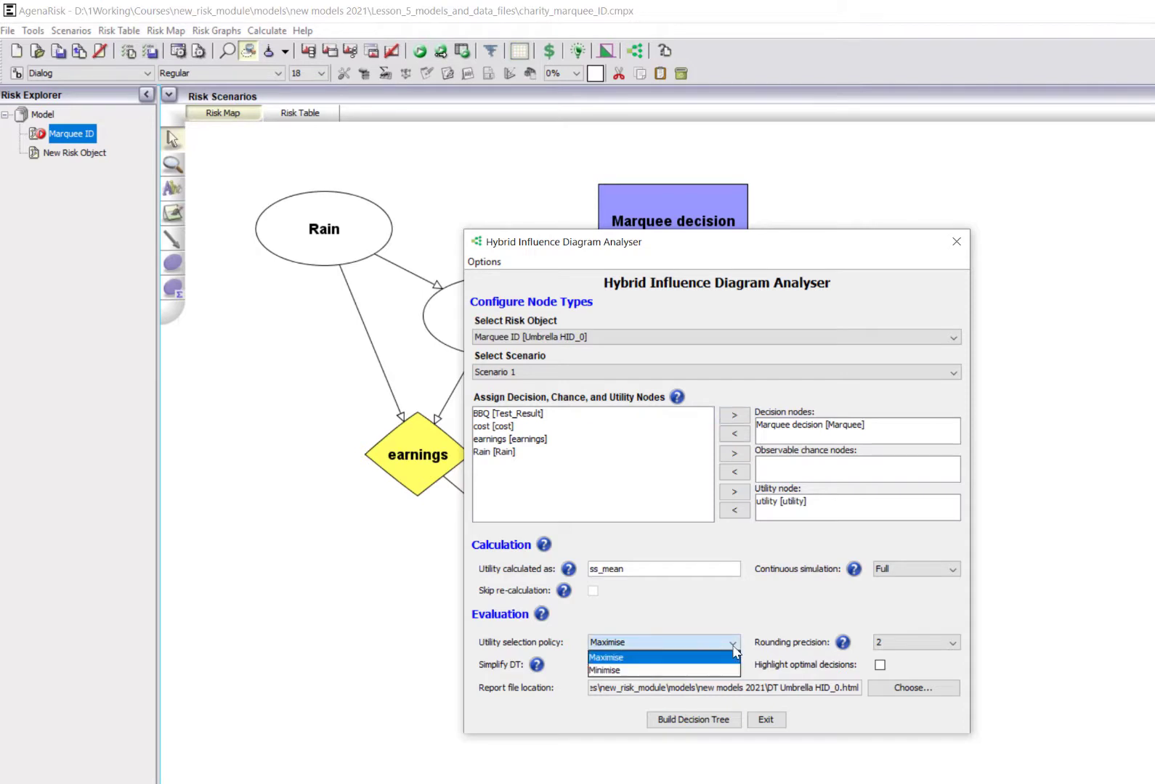
{"action": "left_click", "coordinate": [686, 662]}
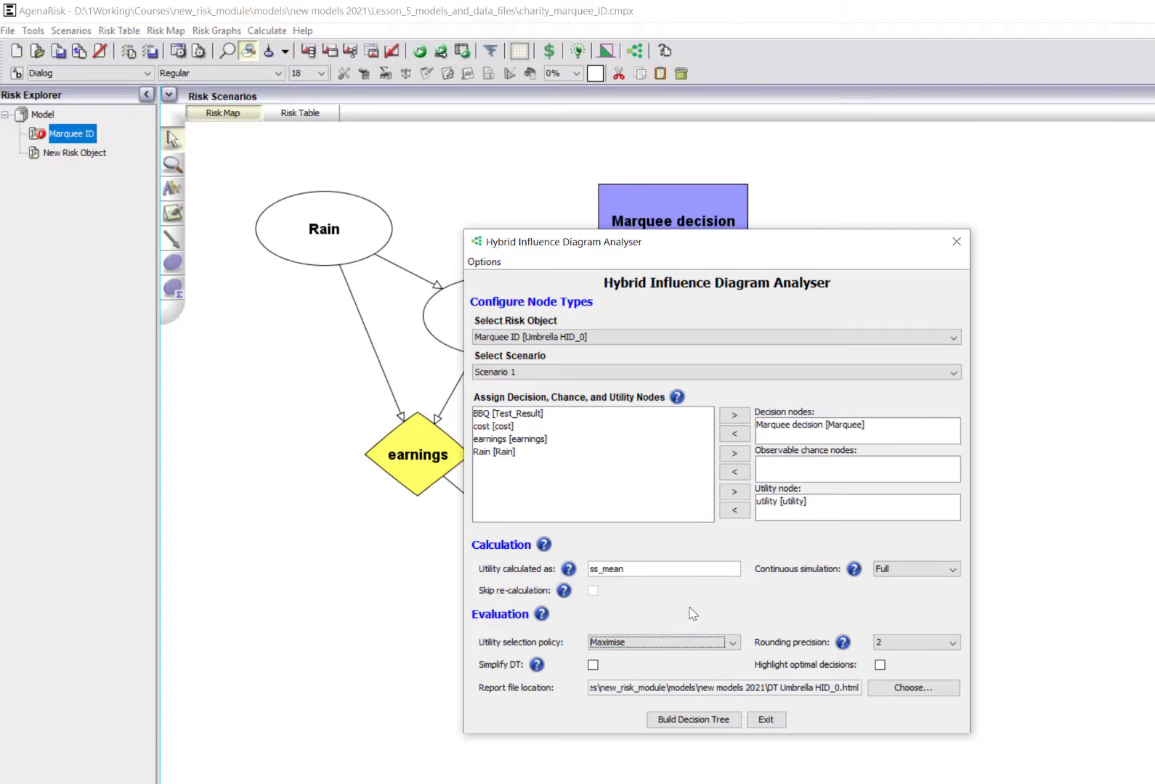
{"action": "left_click", "coordinate": [593, 665]}
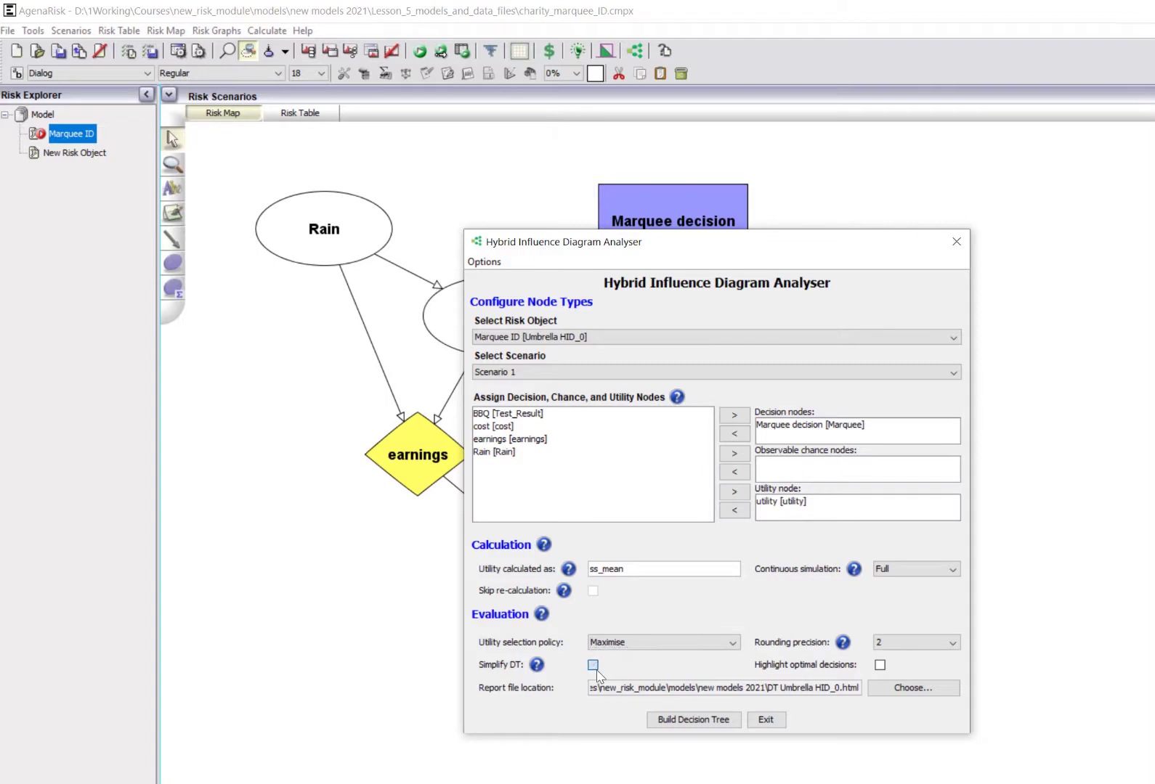
{"action": "left_click", "coordinate": [880, 666]}
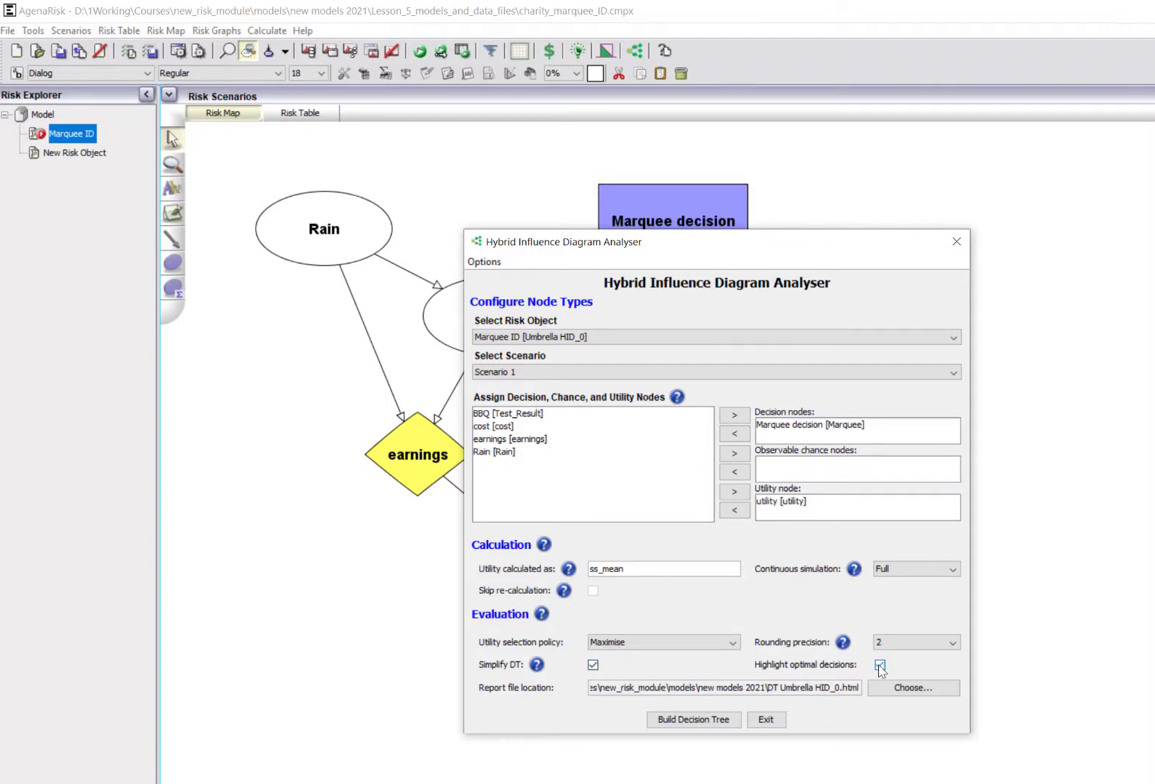
{"action": "left_click", "coordinate": [688, 719]}
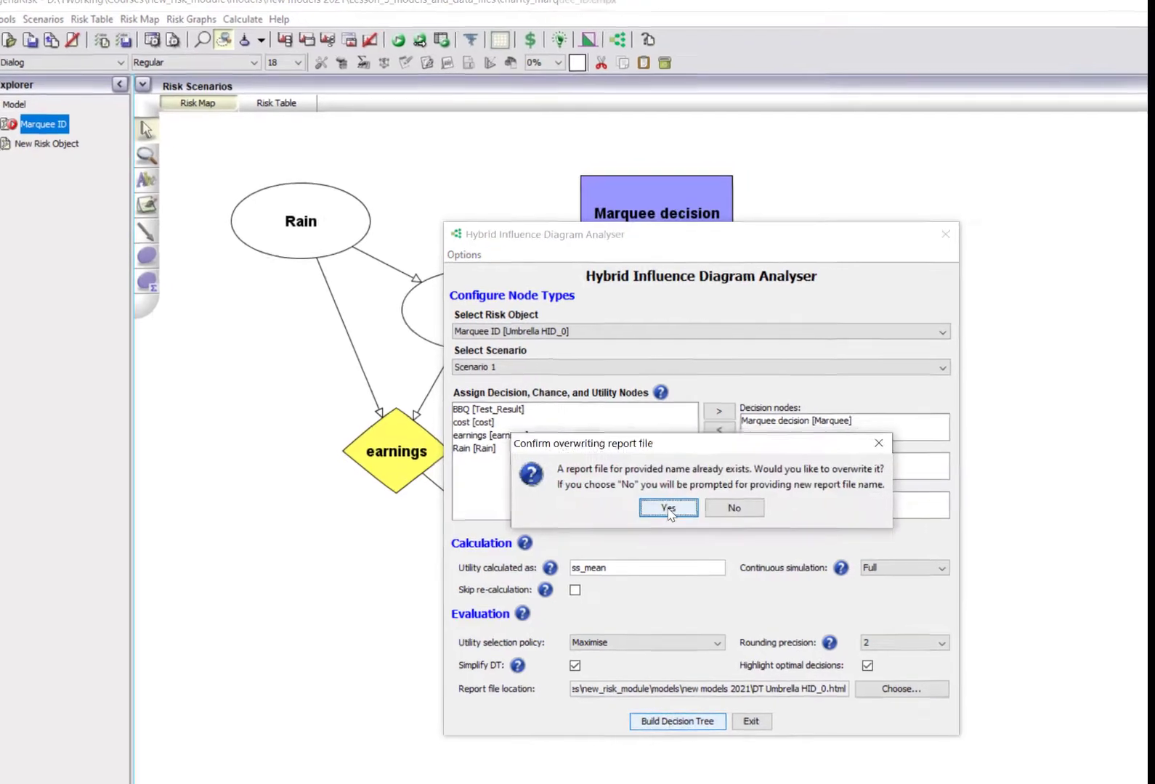
Overwrite the report, review no marquee 94000 versus marquee 89500, then return to the analyser
{"action": "left_click", "coordinate": [665, 507]}
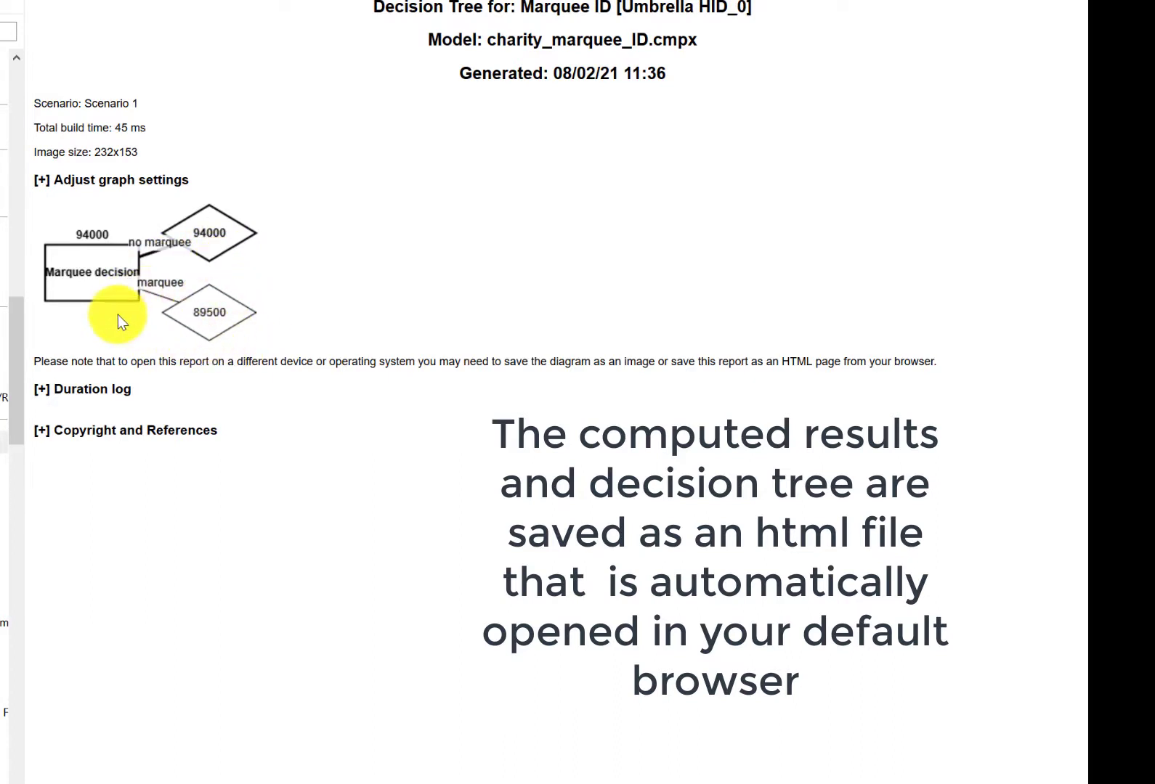
{"action": "left_click", "coordinate": [45, 194]}
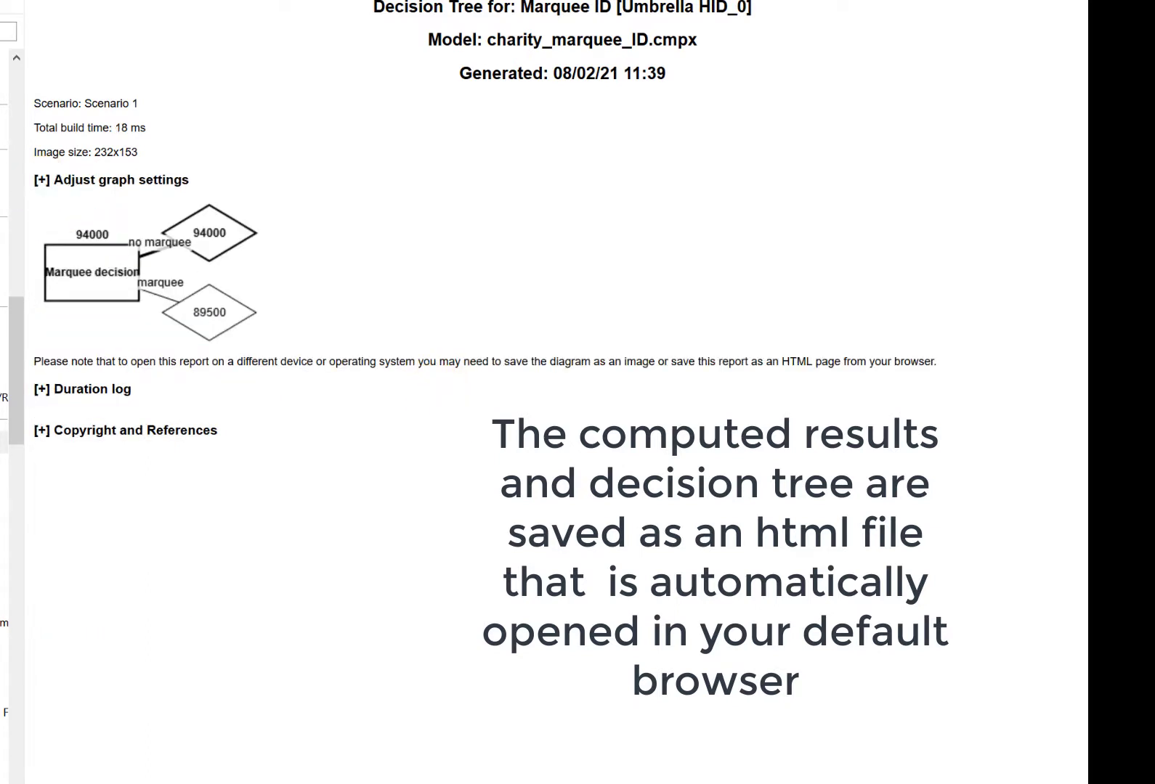
{"action": "key", "text": "alt+Tab"}
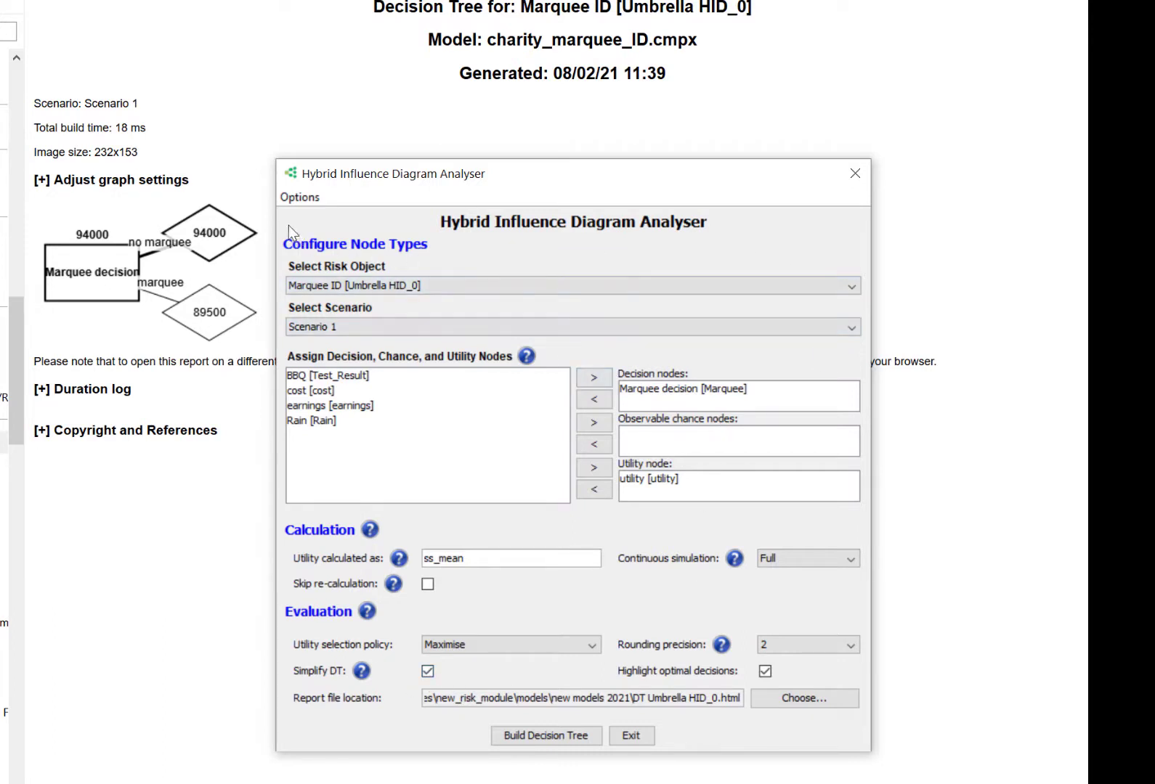
Export the analyser settings to a file named 'marquee' and exit the analyser
{"action": "left_click", "coordinate": [294, 198]}
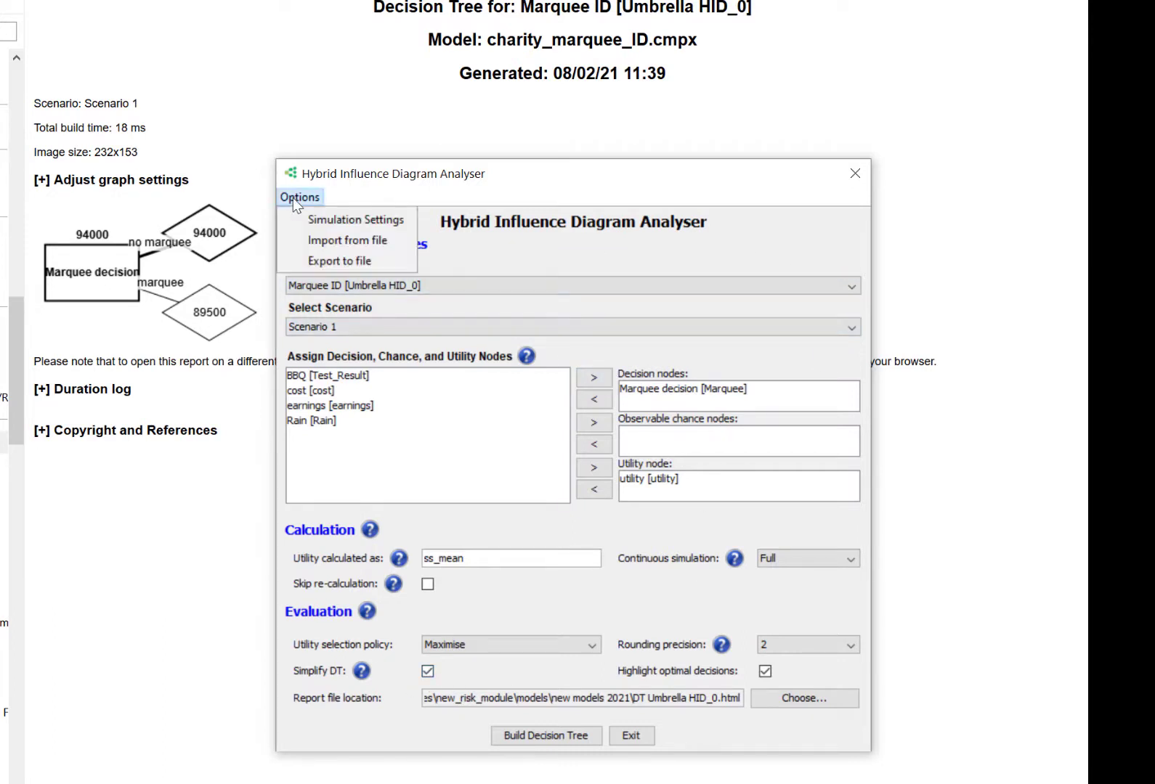
{"action": "left_click", "coordinate": [307, 263]}
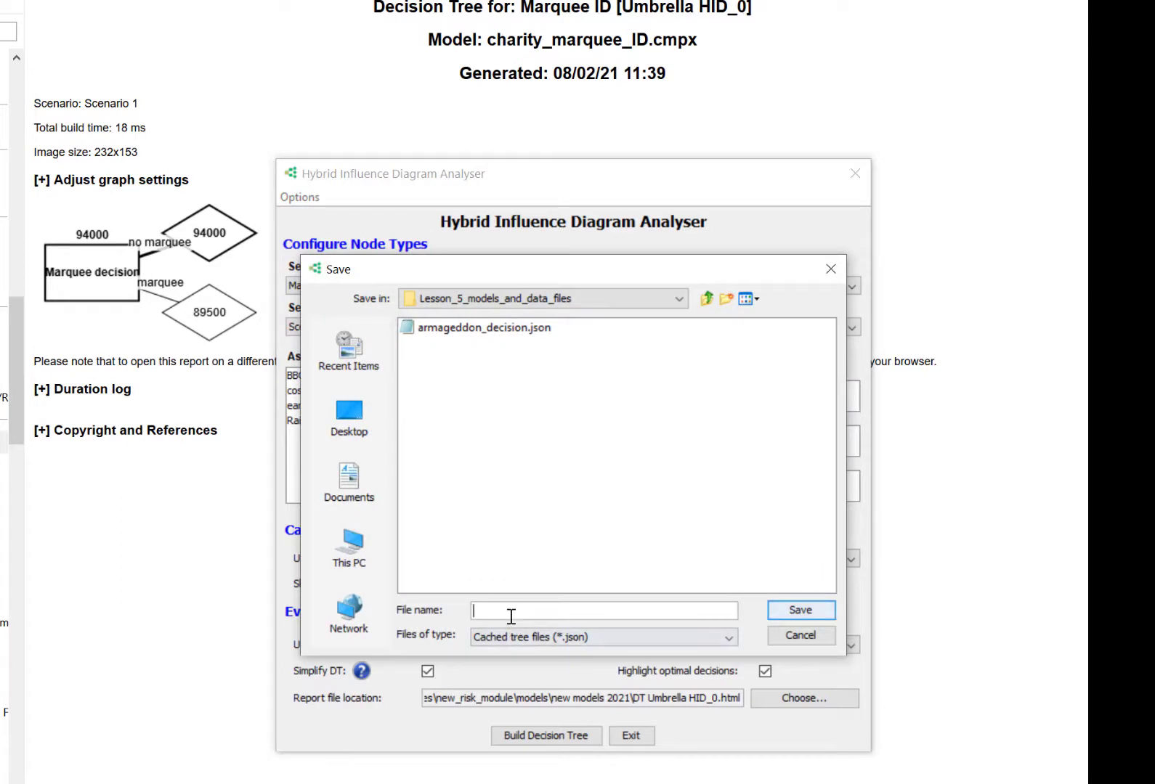
{"action": "type", "text": "marquee"}
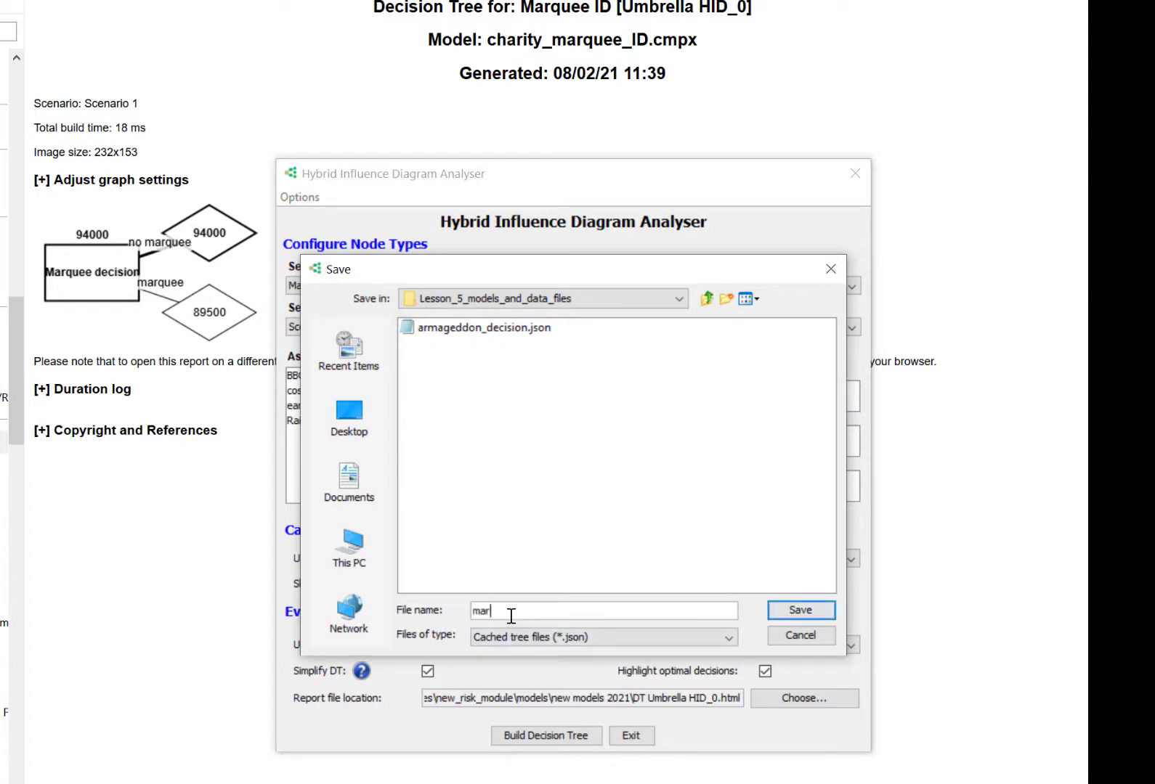
{"action": "left_click", "coordinate": [829, 611]}
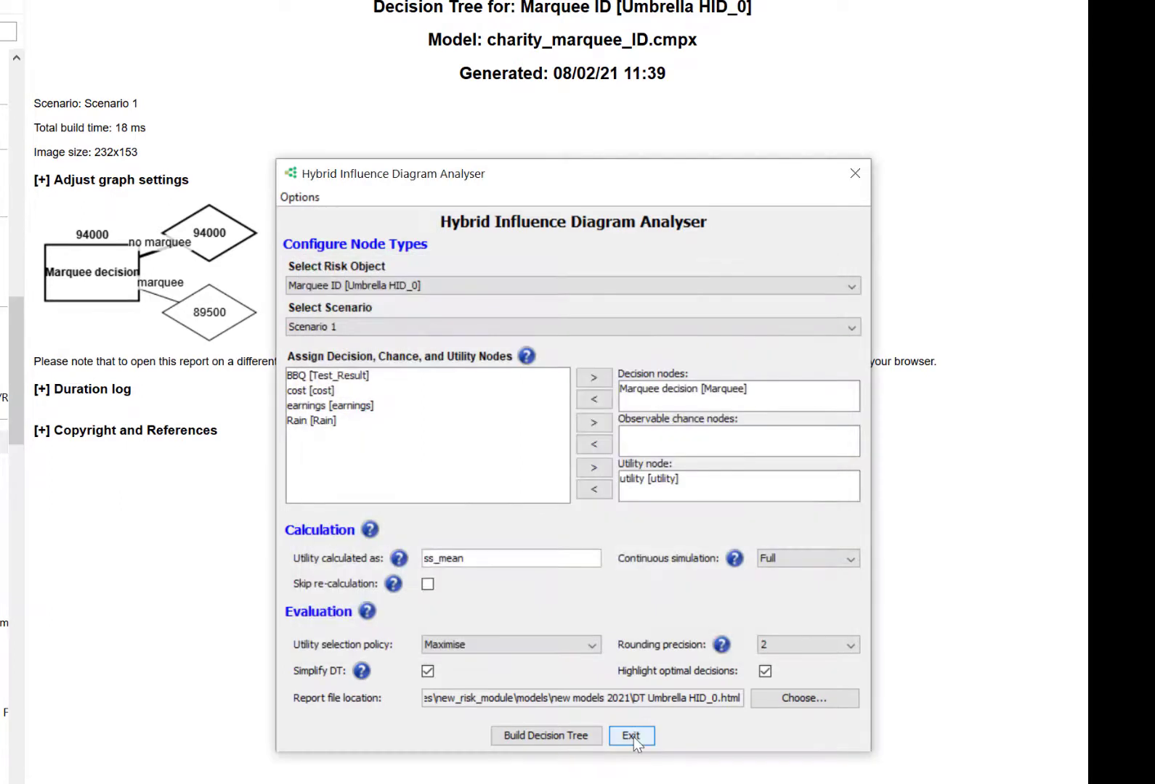
{"action": "left_click", "coordinate": [632, 736]}
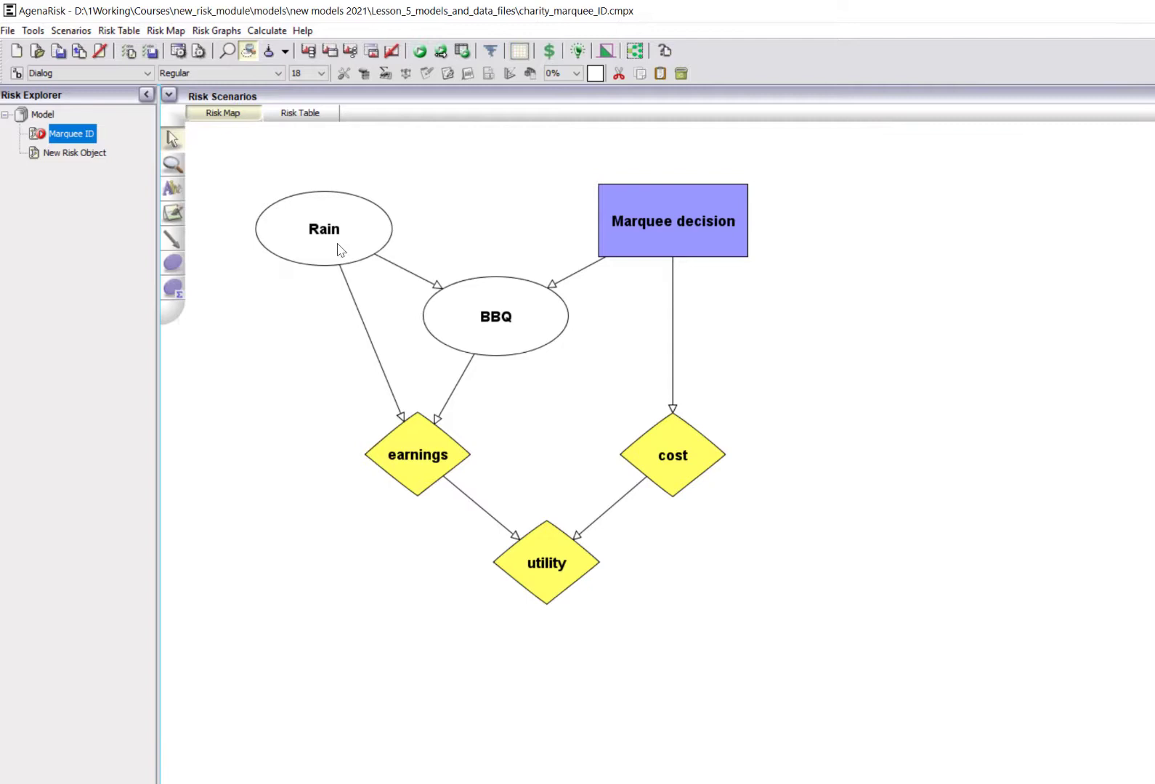
Set the Rain node's probability to 0.1 in its probability table
{"action": "left_click", "coordinate": [338, 250]}
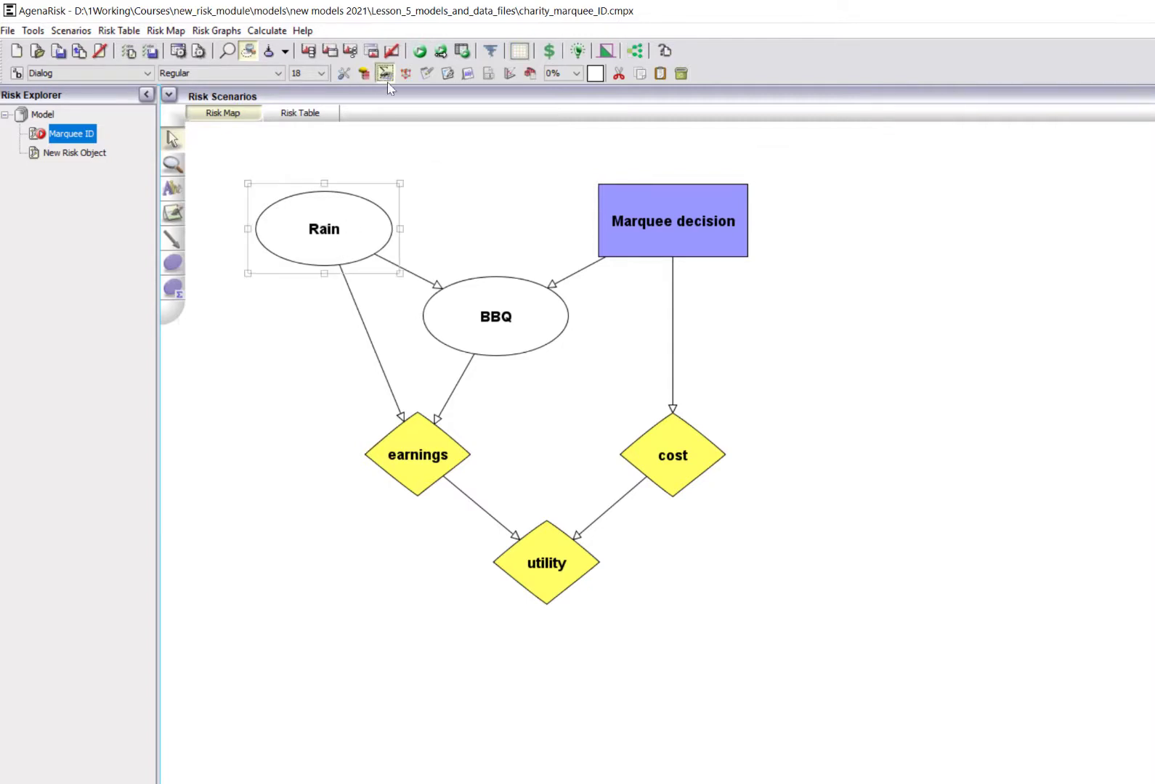
{"action": "left_click", "coordinate": [385, 76]}
{"action": "left_click", "coordinate": [662, 263]}
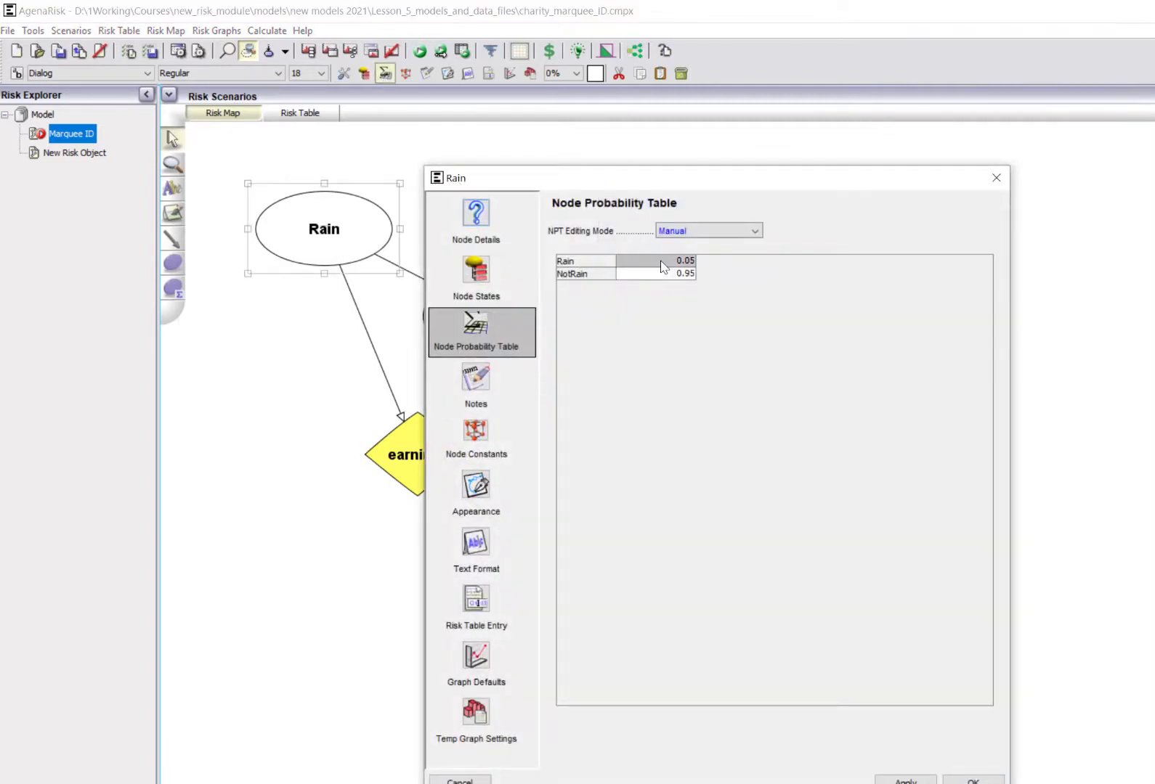
{"action": "type", "text": "0.1"}
{"action": "key", "text": "Return"}
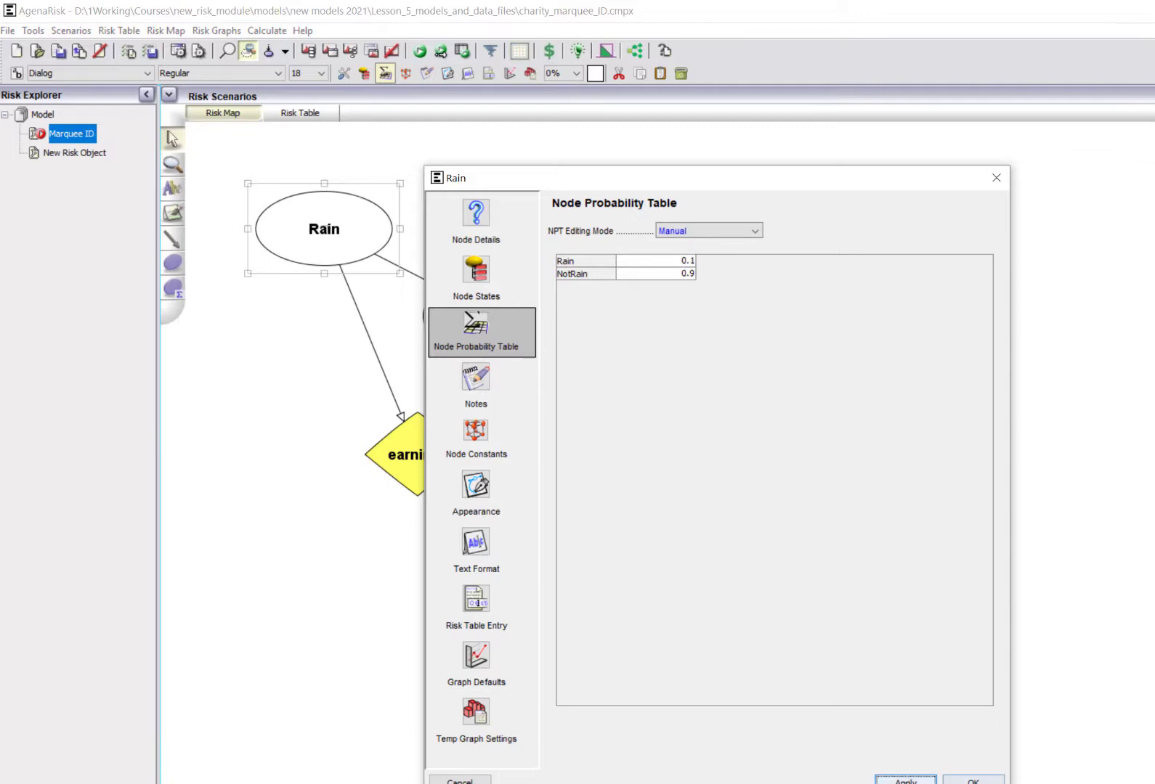
{"action": "left_click", "coordinate": [996, 178]}
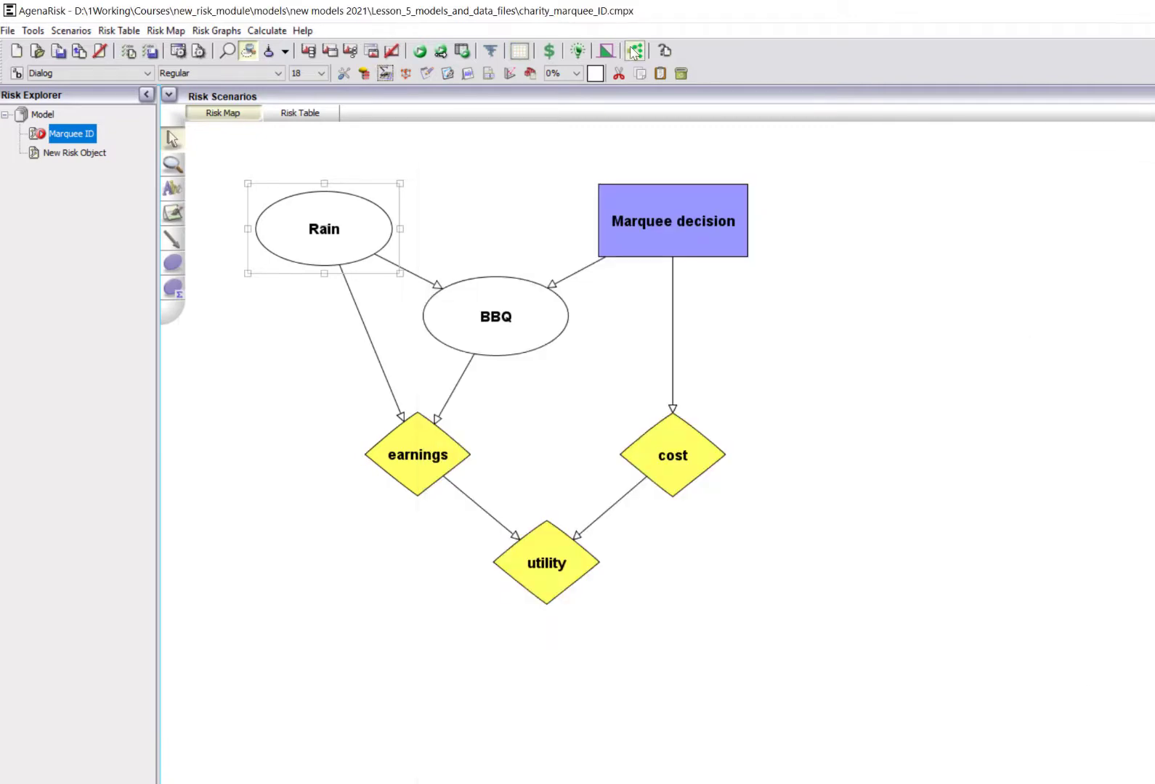
Import marquee.json into the analyser and rebuild the decision tree, overwriting the old report
{"action": "left_click", "coordinate": [633, 51]}
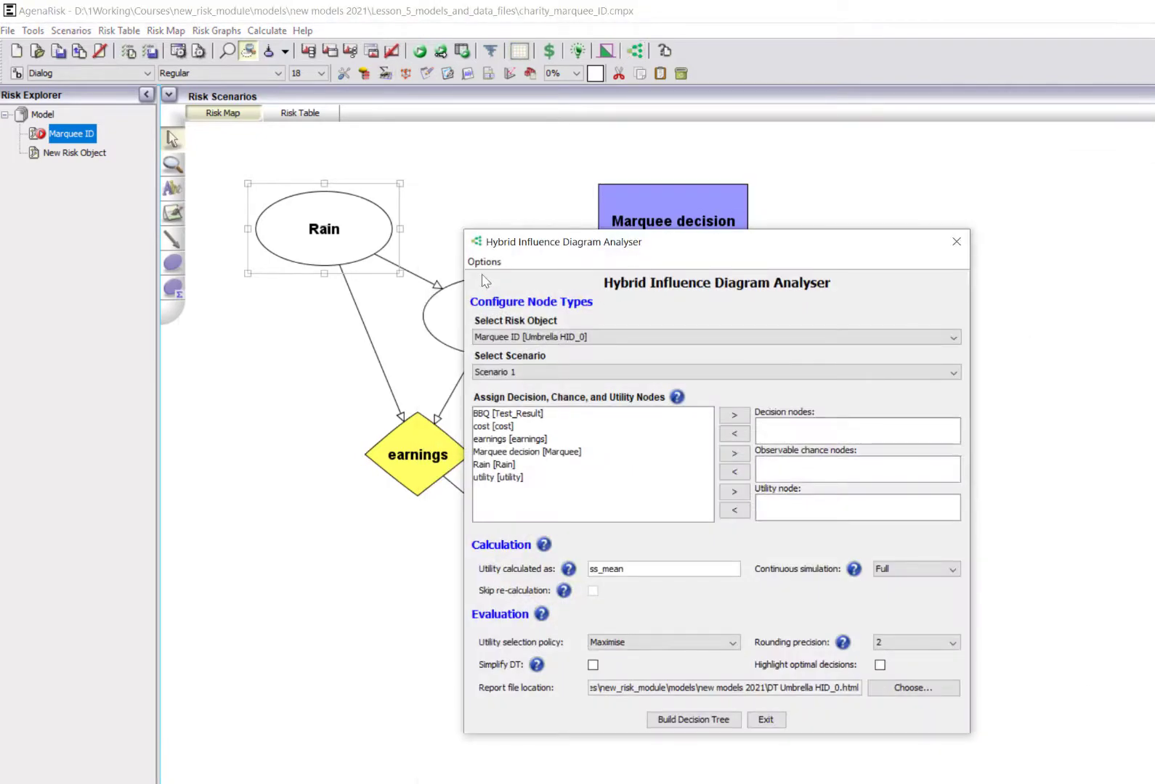
{"action": "left_click", "coordinate": [482, 262]}
{"action": "left_click", "coordinate": [486, 298]}
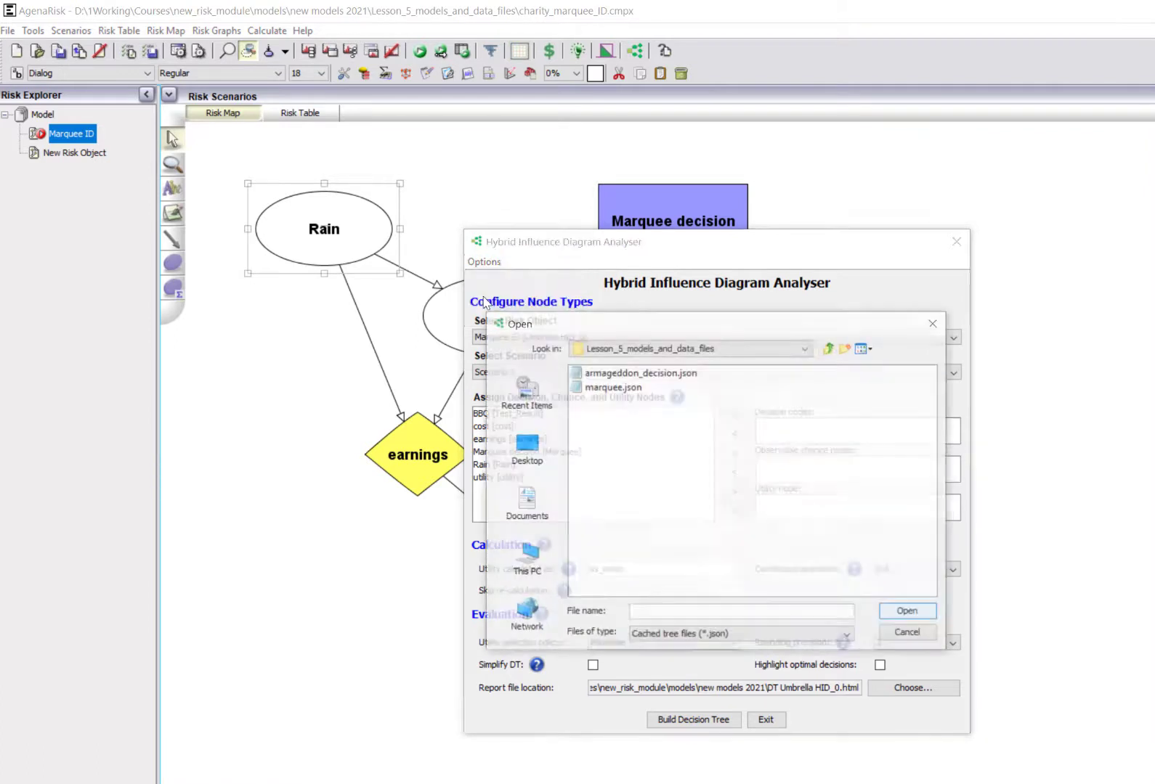
{"action": "left_click", "coordinate": [606, 388]}
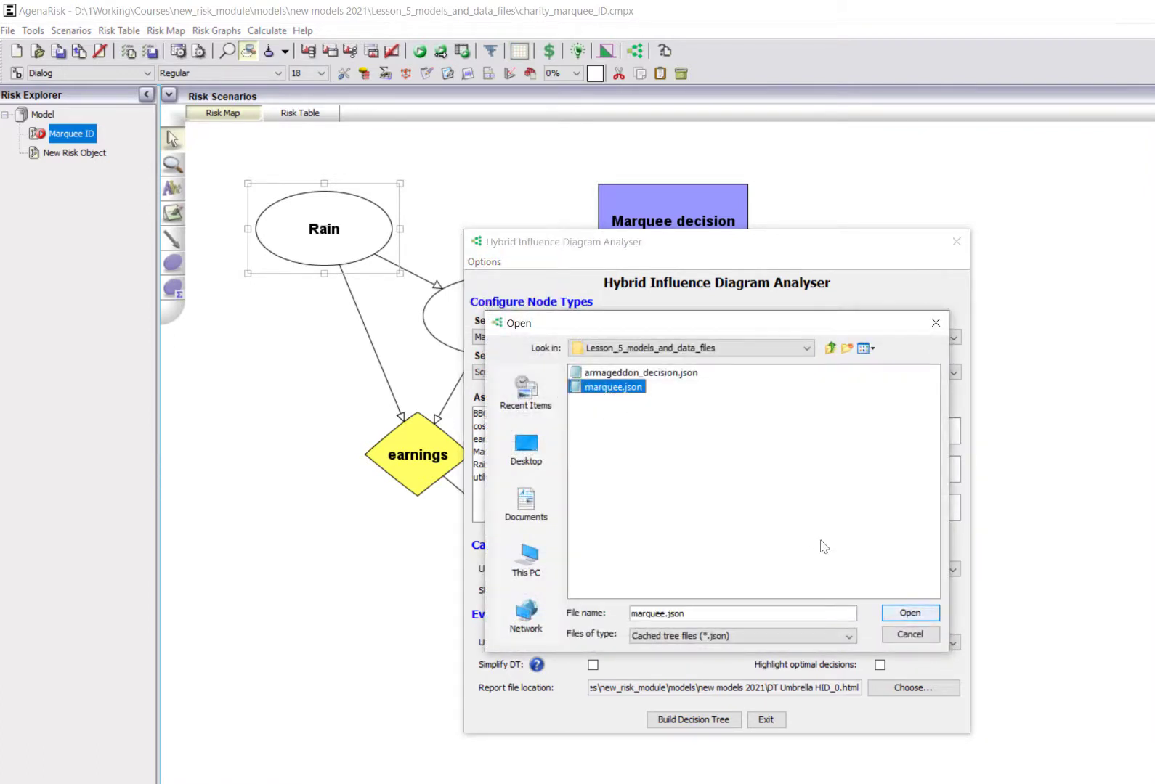
{"action": "left_click", "coordinate": [910, 613]}
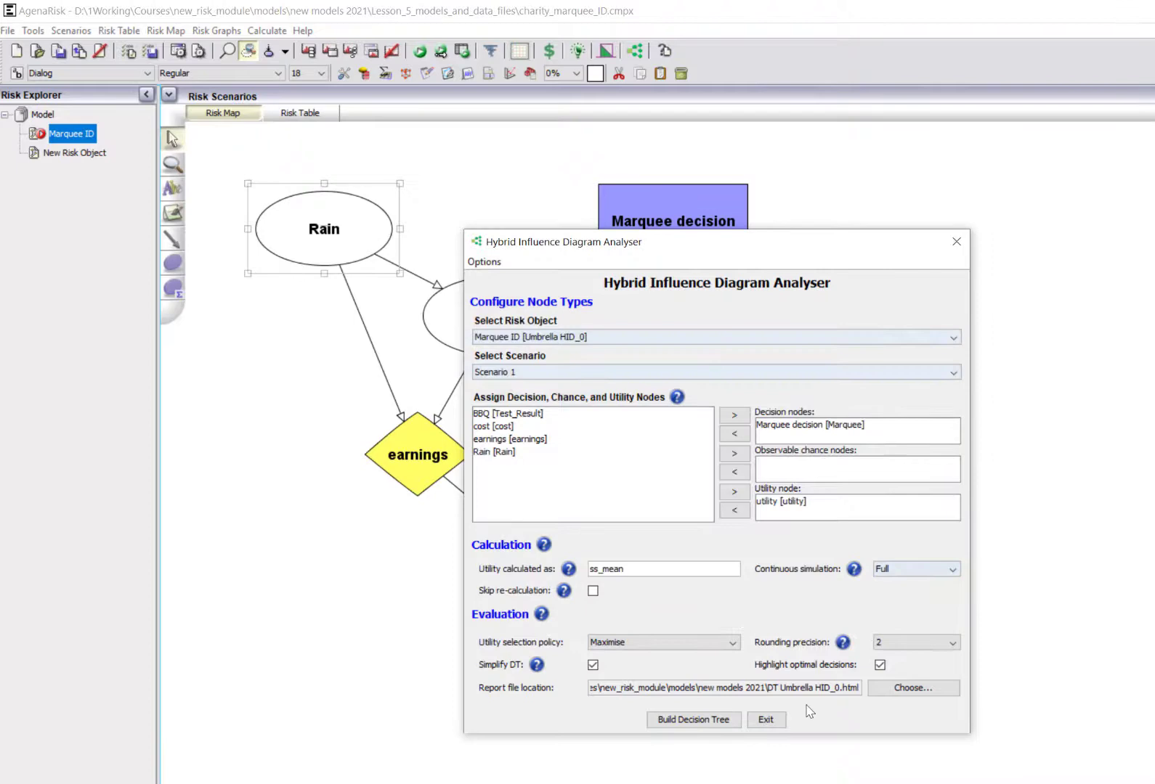
{"action": "left_click", "coordinate": [709, 720]}
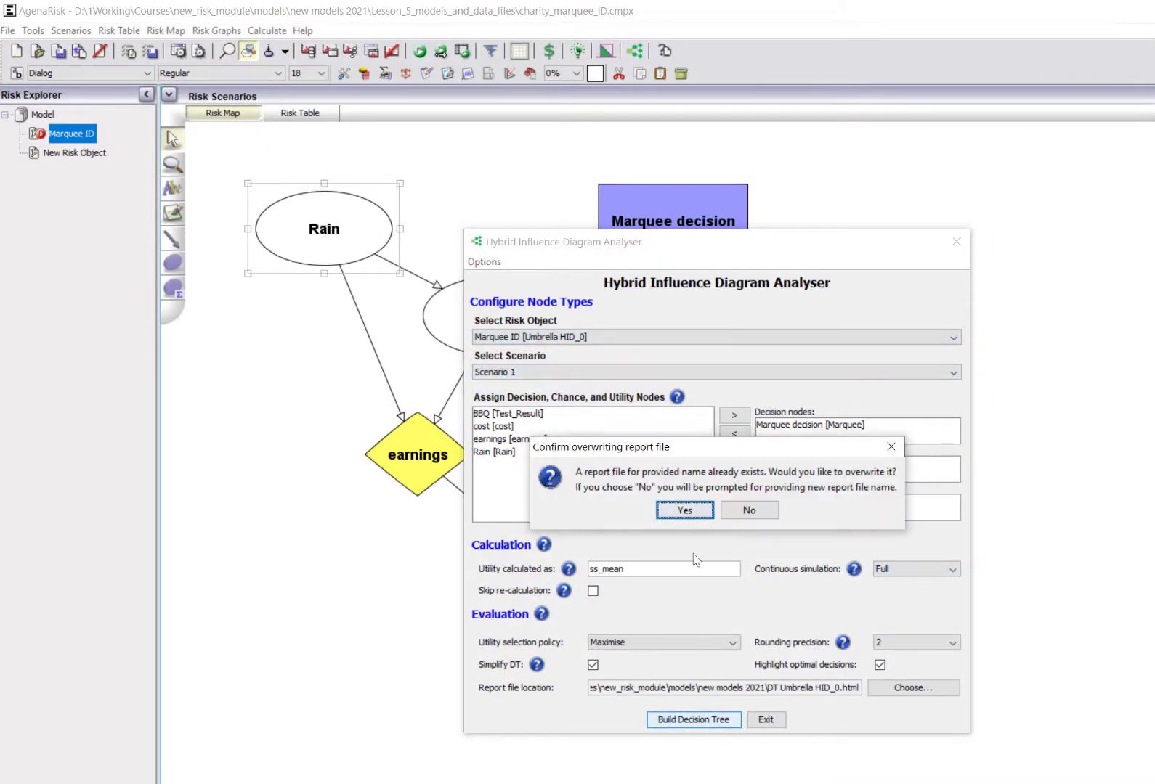
{"action": "left_click", "coordinate": [686, 511]}
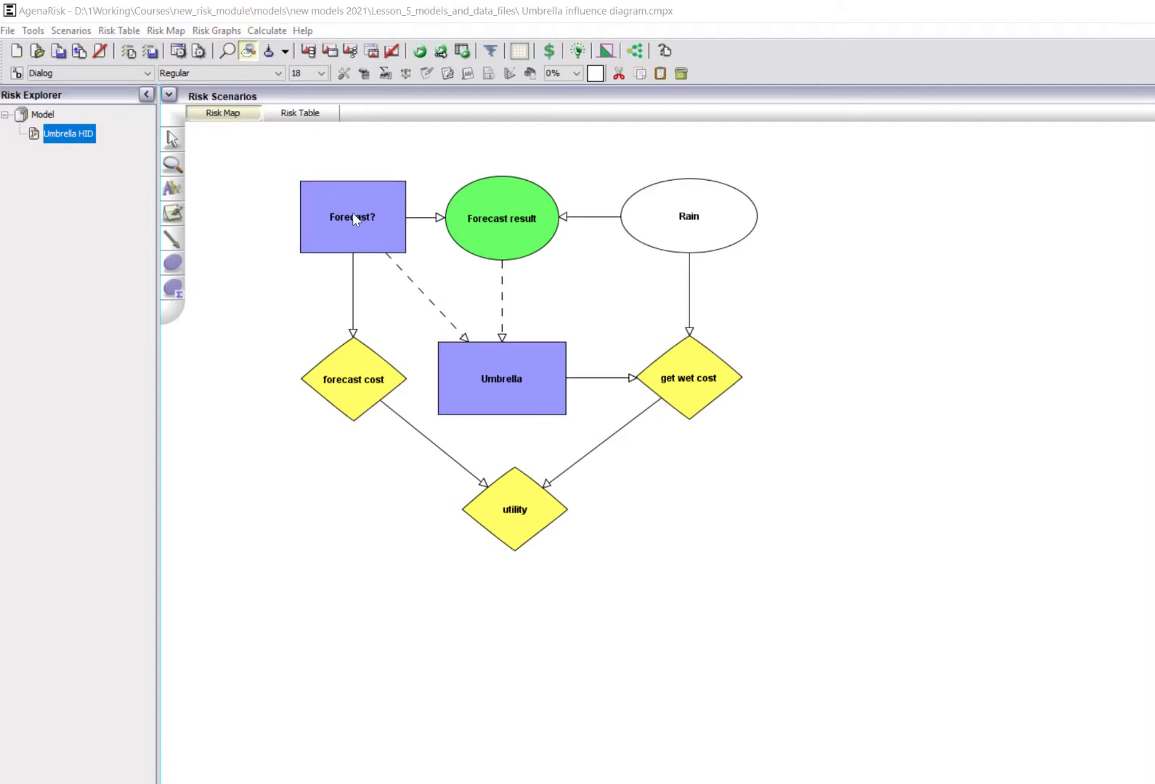
Inspect the Umbrella node's probability table, then close it
{"action": "double_click", "coordinate": [538, 395]}
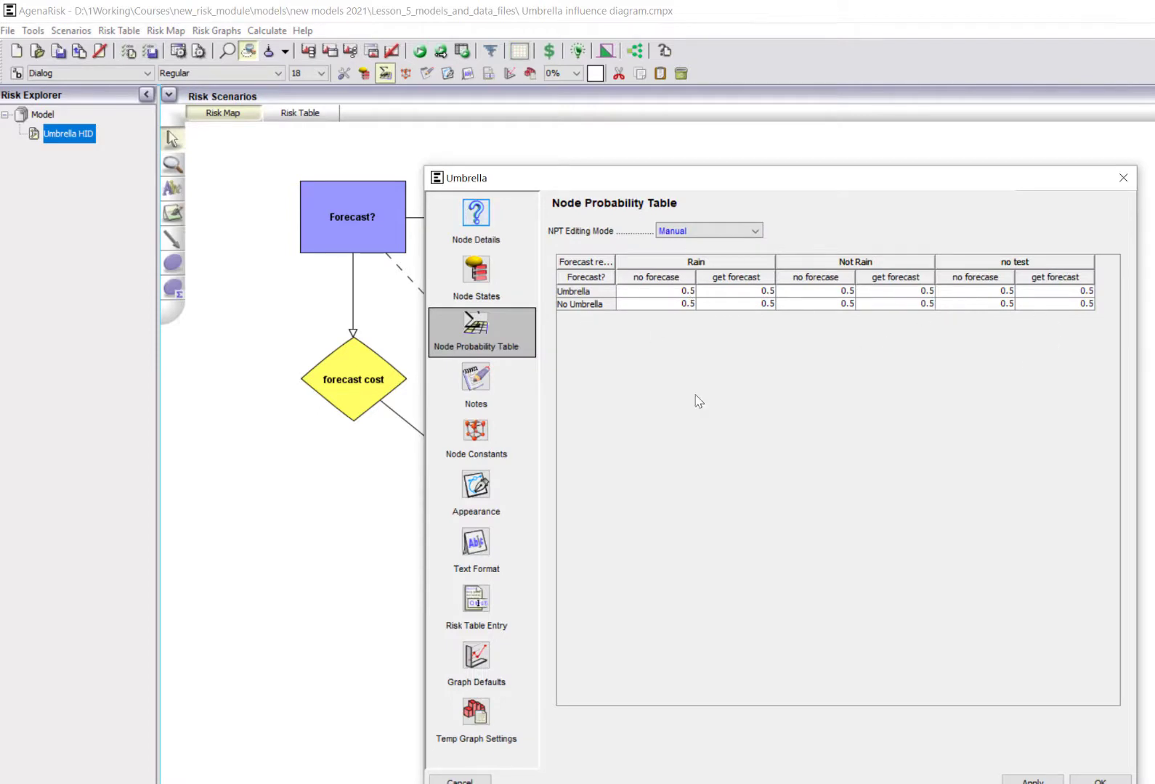
{"action": "key", "text": "Escape"}
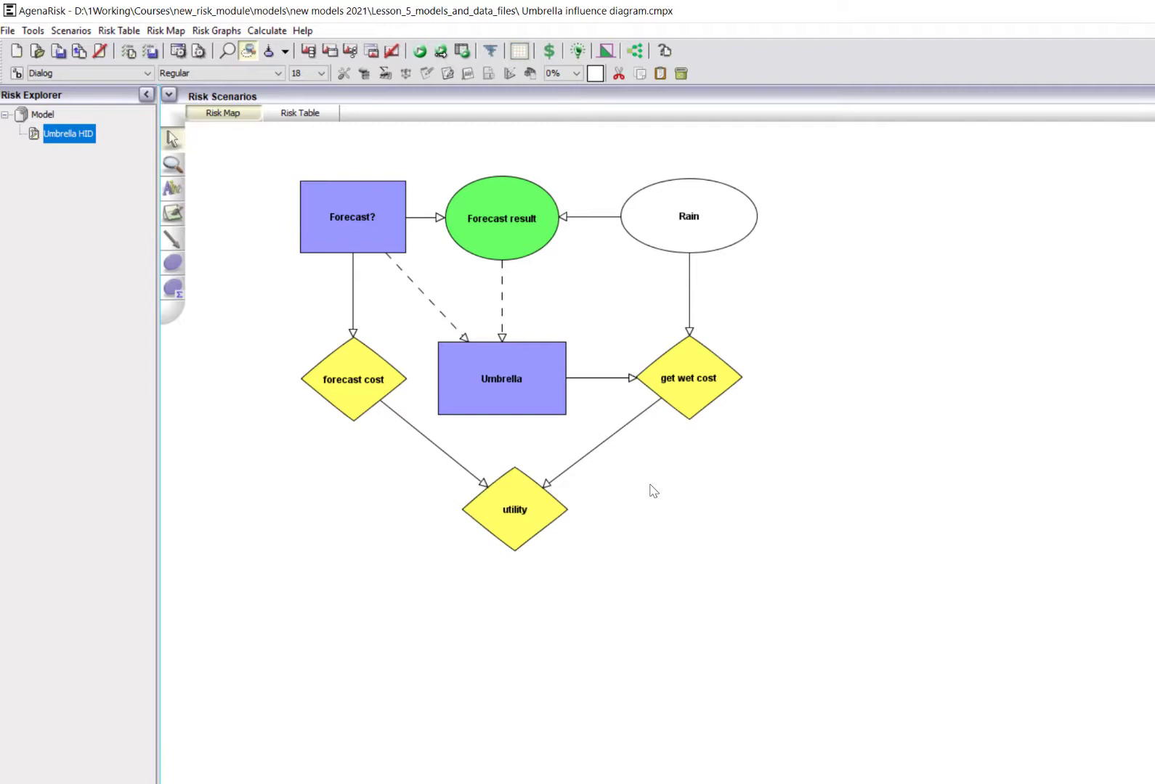
In the analyser, assign utility as utility node and Forecast? and Umbrella as decision nodes
{"action": "left_click", "coordinate": [634, 51]}
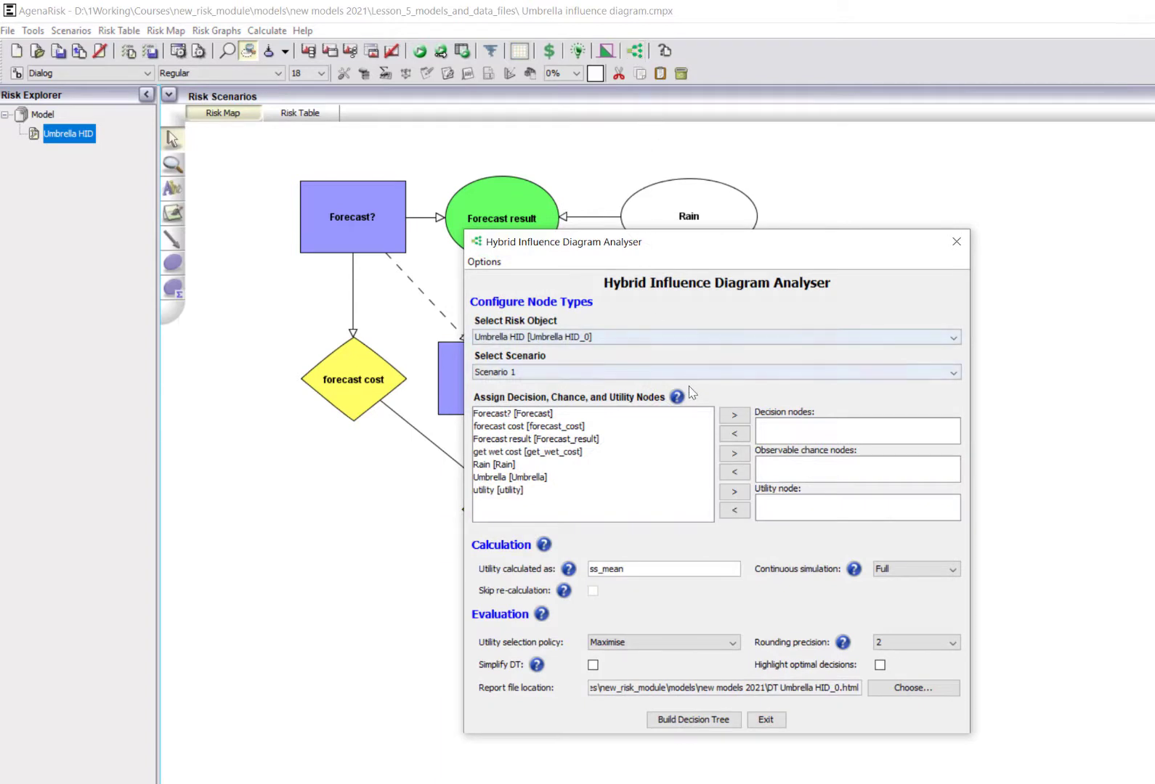
{"action": "left_click", "coordinate": [495, 492]}
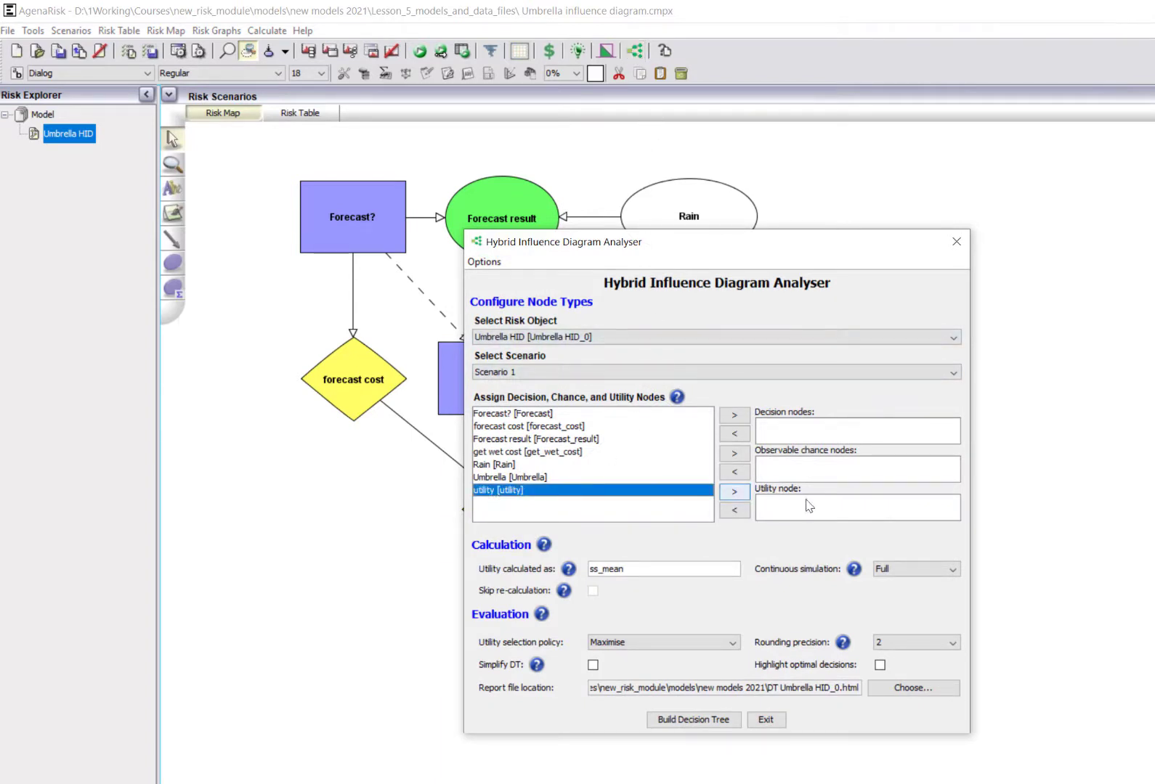
{"action": "left_click", "coordinate": [734, 491]}
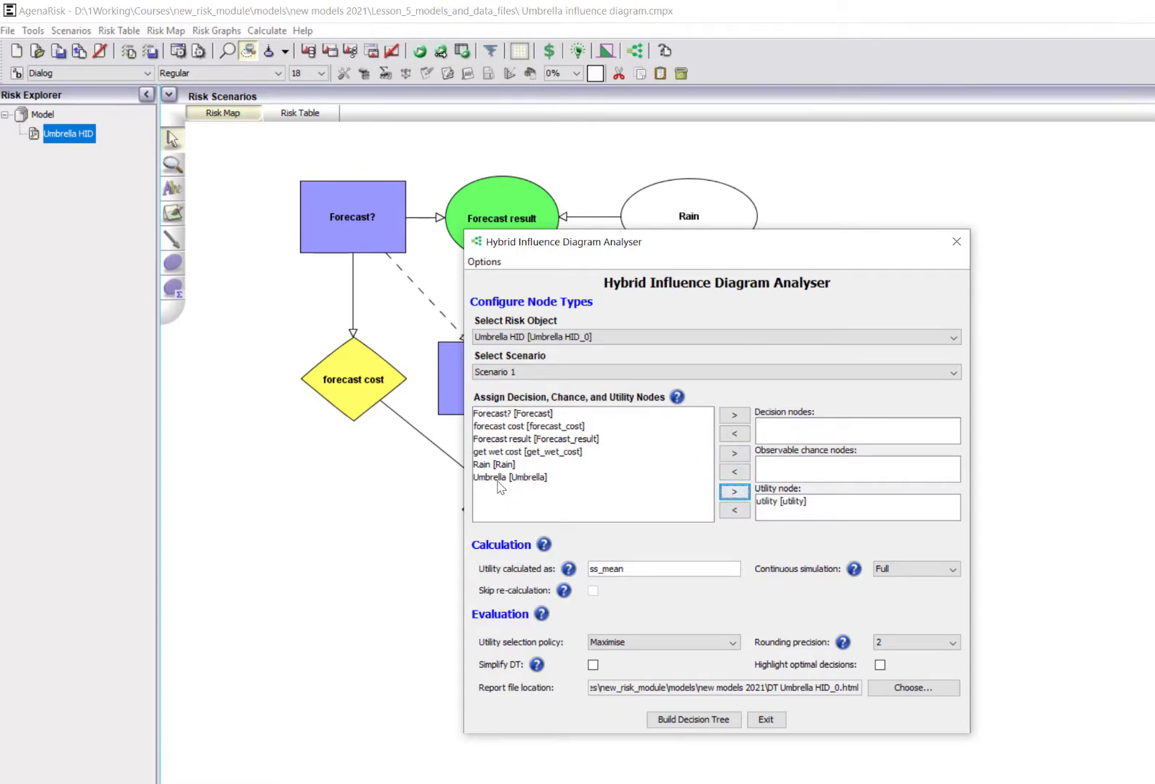
{"action": "left_click", "coordinate": [494, 414]}
{"action": "left_click", "coordinate": [734, 415]}
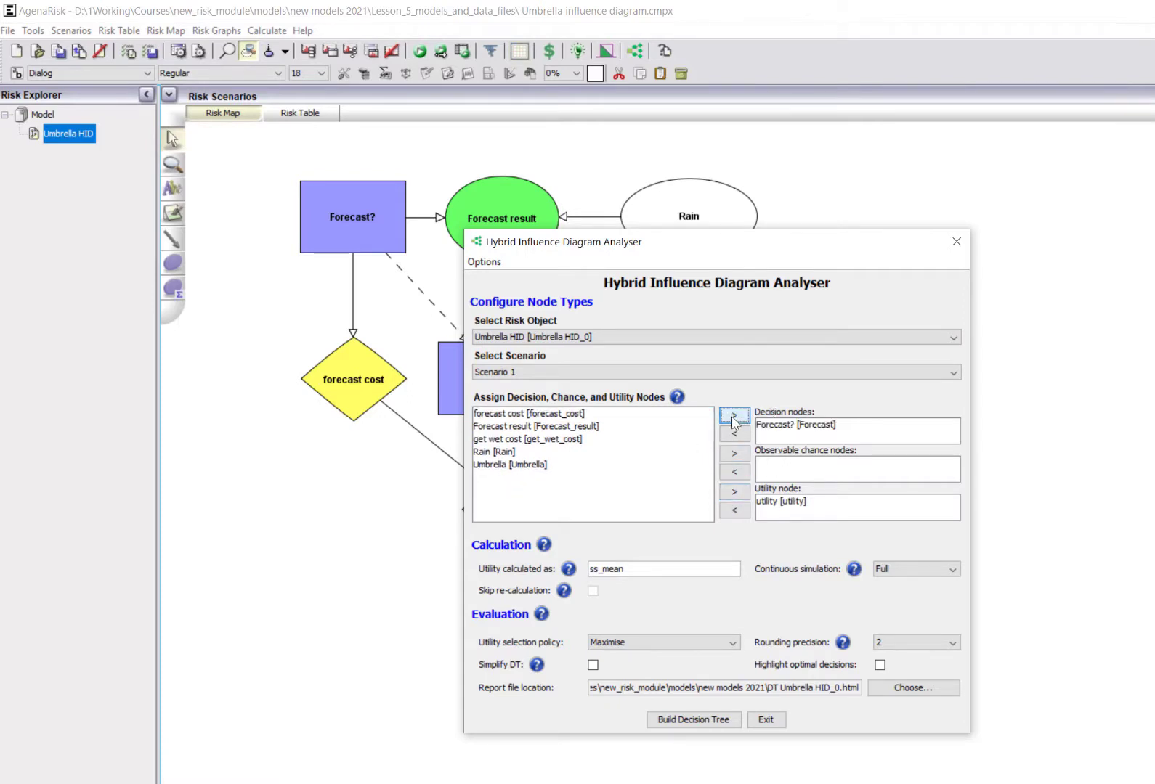
{"action": "left_click", "coordinate": [513, 465]}
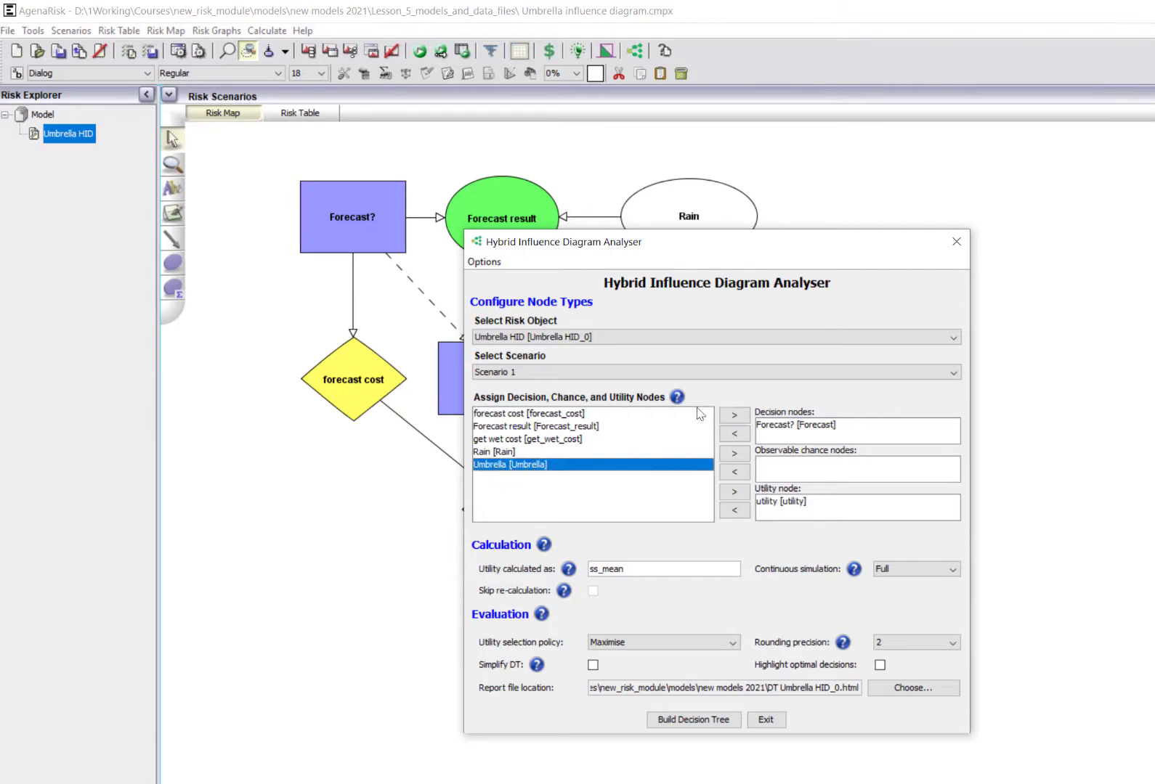
{"action": "left_click", "coordinate": [734, 415]}
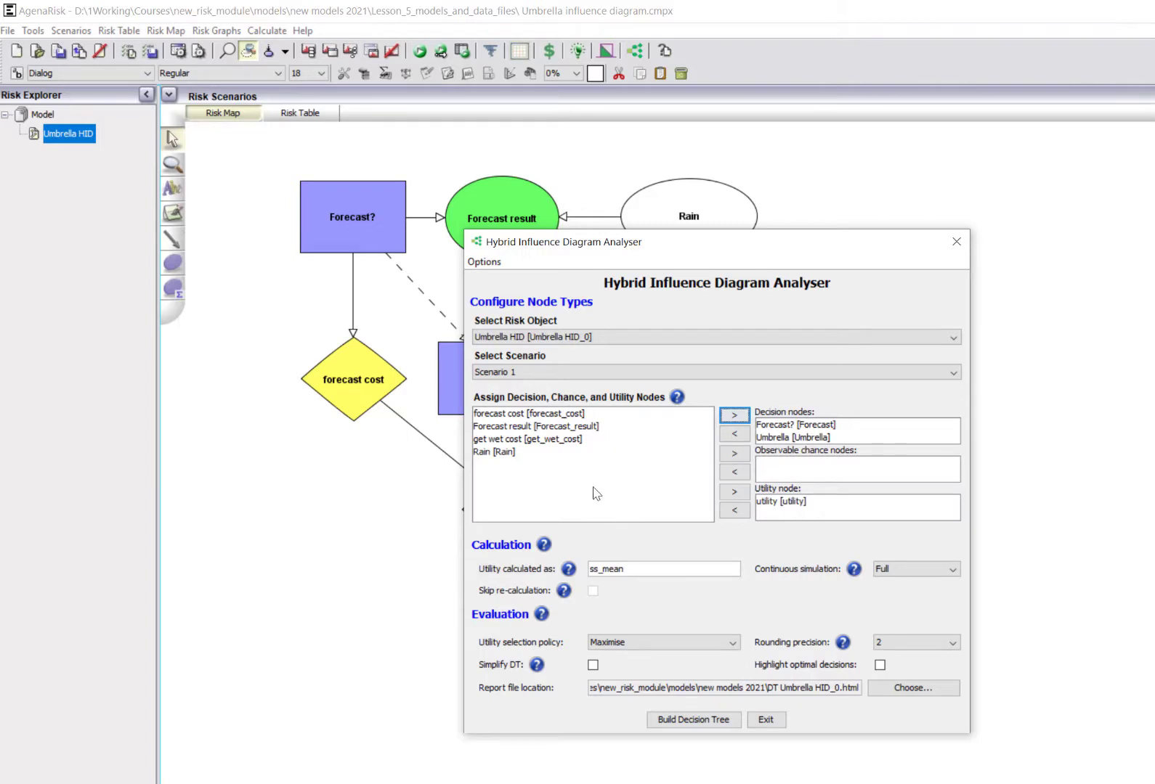
Make Forecast result observable, enable Simplify DT, and build the tree, overwriting the report
{"action": "left_click", "coordinate": [498, 433]}
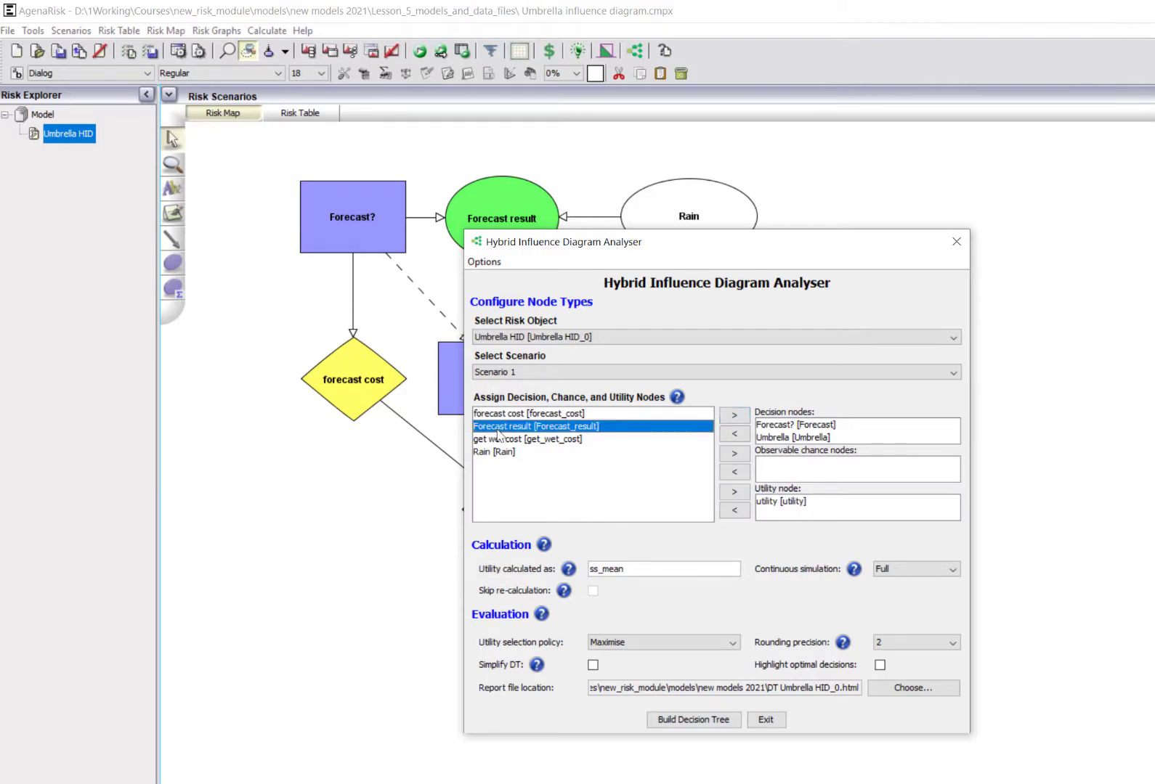
{"action": "left_click", "coordinate": [735, 453]}
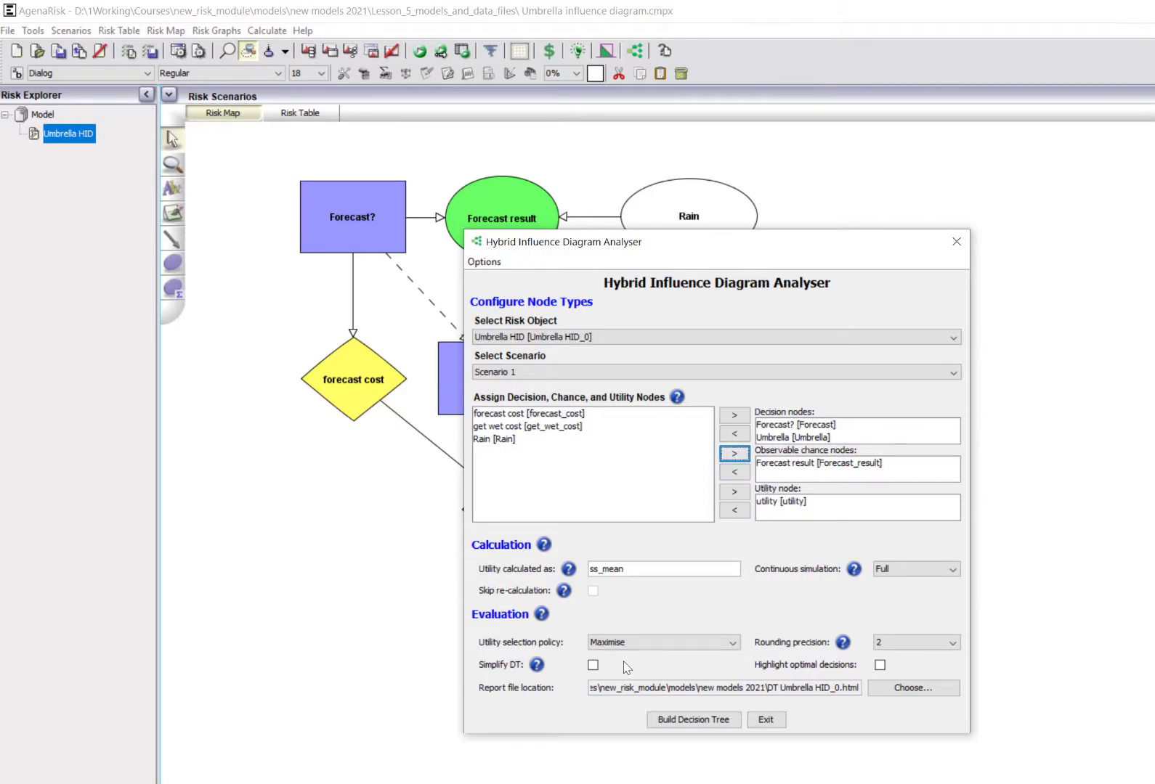
{"action": "left_click", "coordinate": [593, 666]}
{"action": "left_click", "coordinate": [687, 720]}
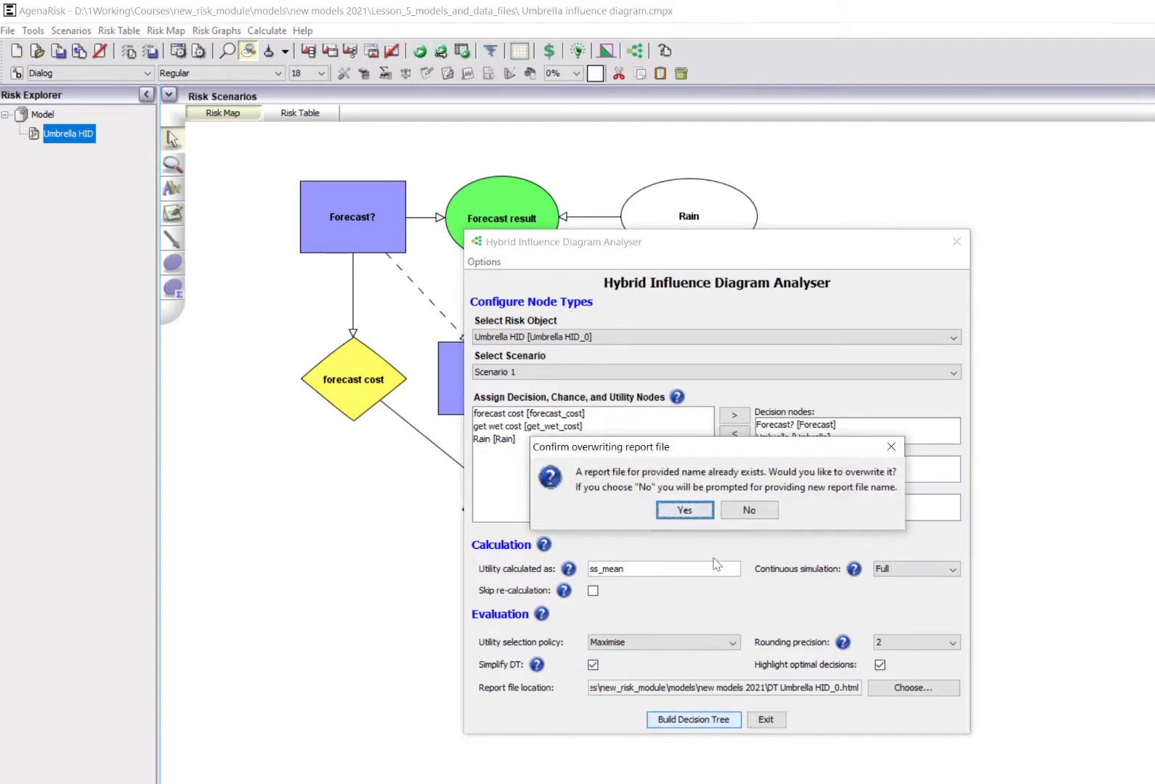
{"action": "left_click", "coordinate": [683, 512]}
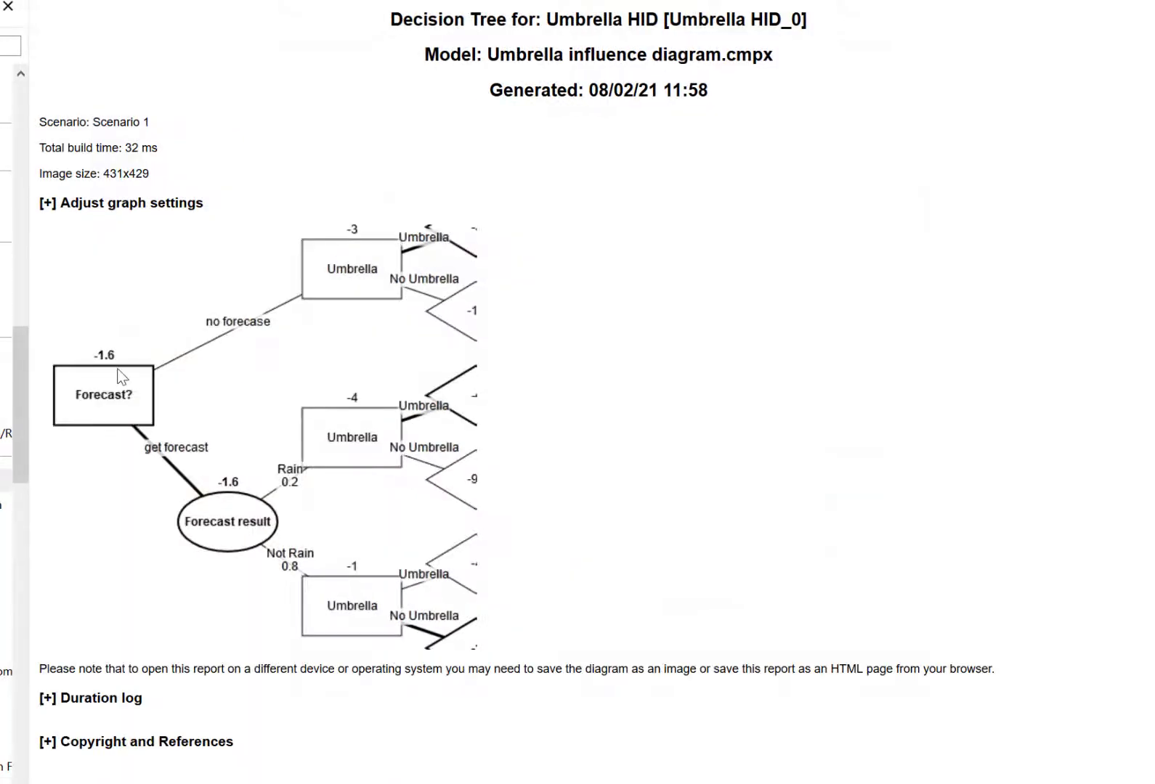
Set the graph's horizontal spacing to 250 px, apply it, and collapse the settings
{"action": "left_click", "coordinate": [50, 206]}
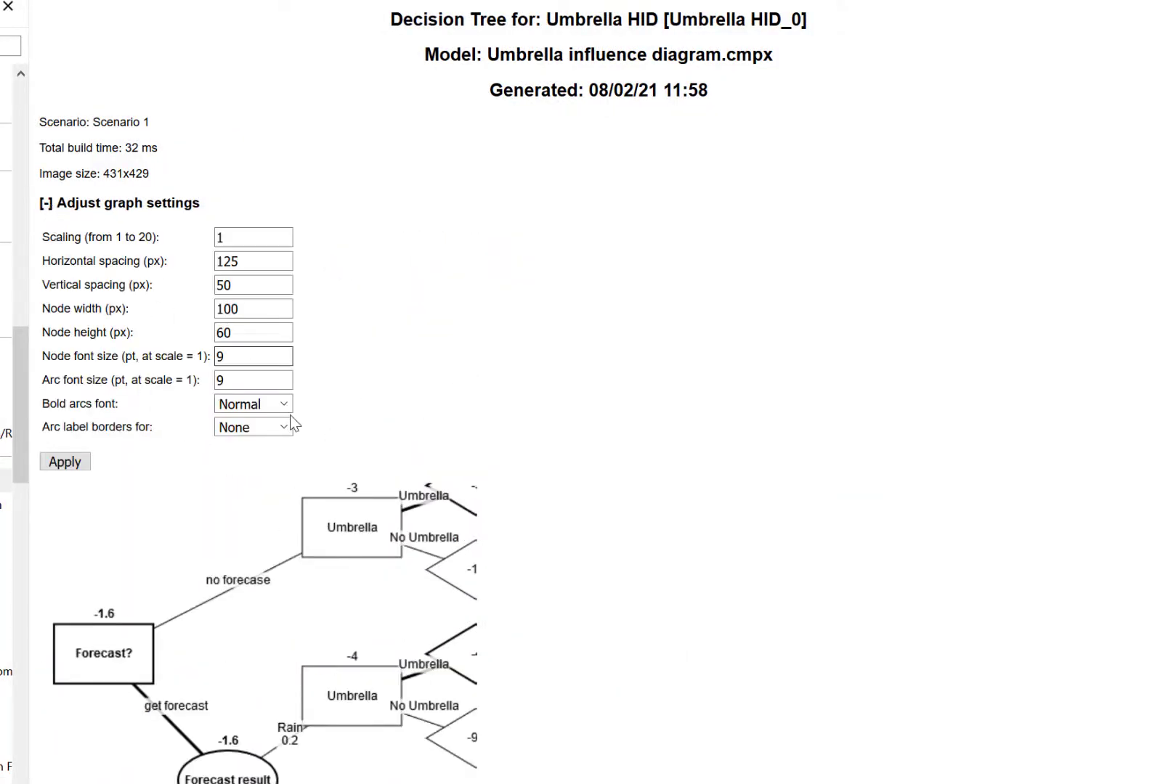
{"action": "left_click_drag", "start_coordinate": [251, 262], "coordinate": [206, 268]}
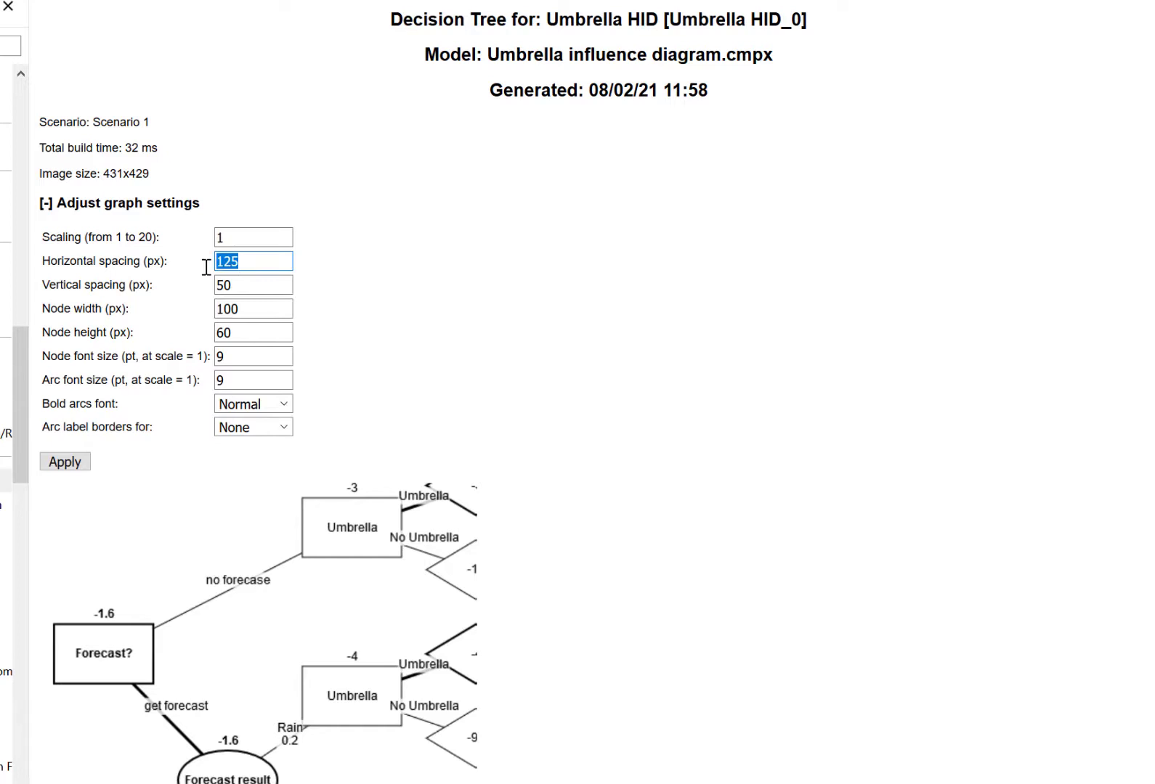
{"action": "type", "text": "250"}
{"action": "left_click", "coordinate": [75, 464]}
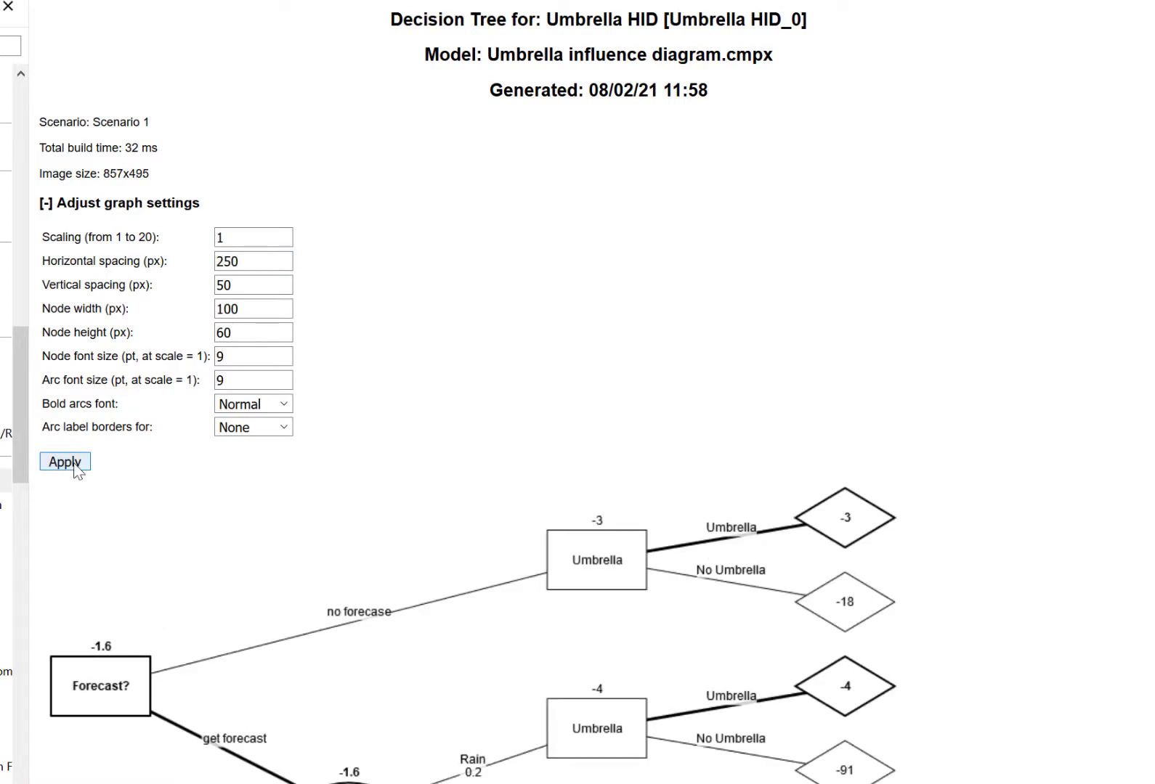
{"action": "left_click", "coordinate": [46, 206]}
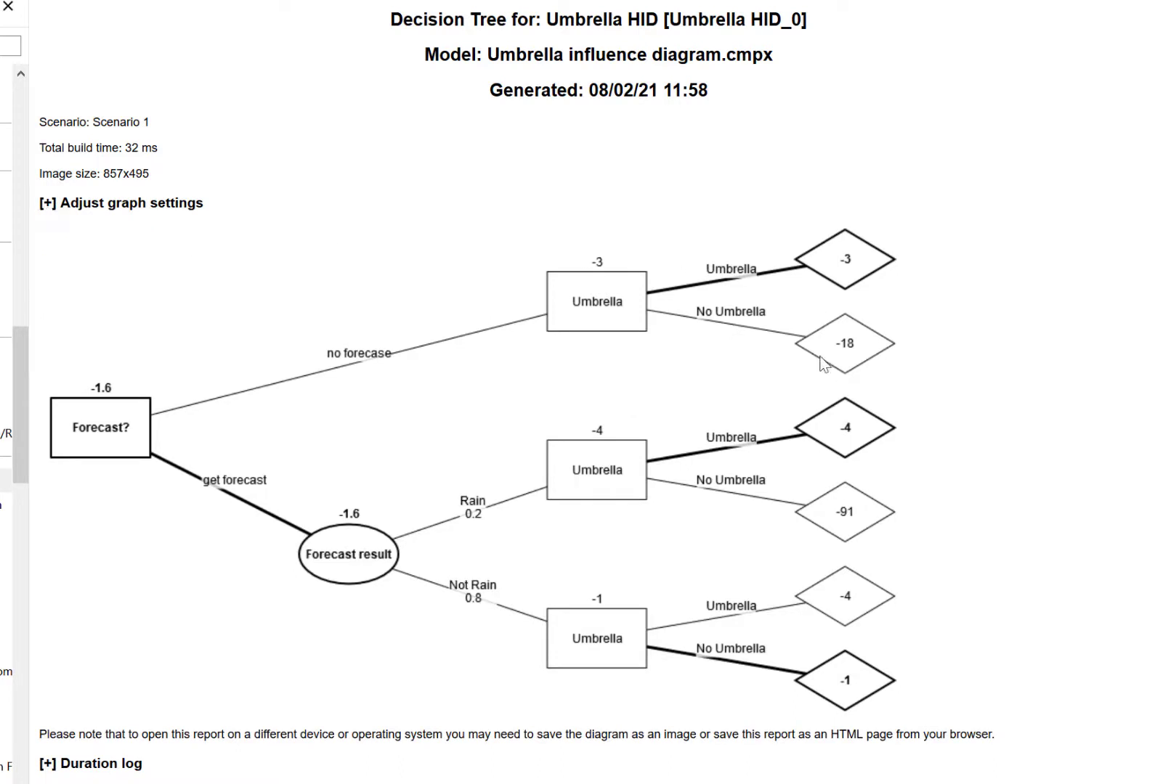